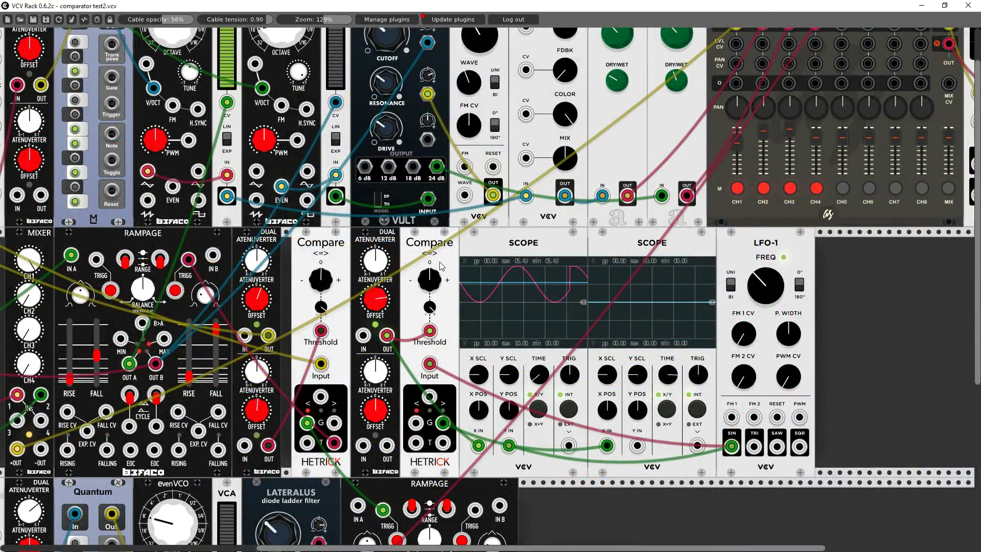
Open the second Compare module's context menu to identify the module, and set the rack zoom to 148%
right_click(442, 260)
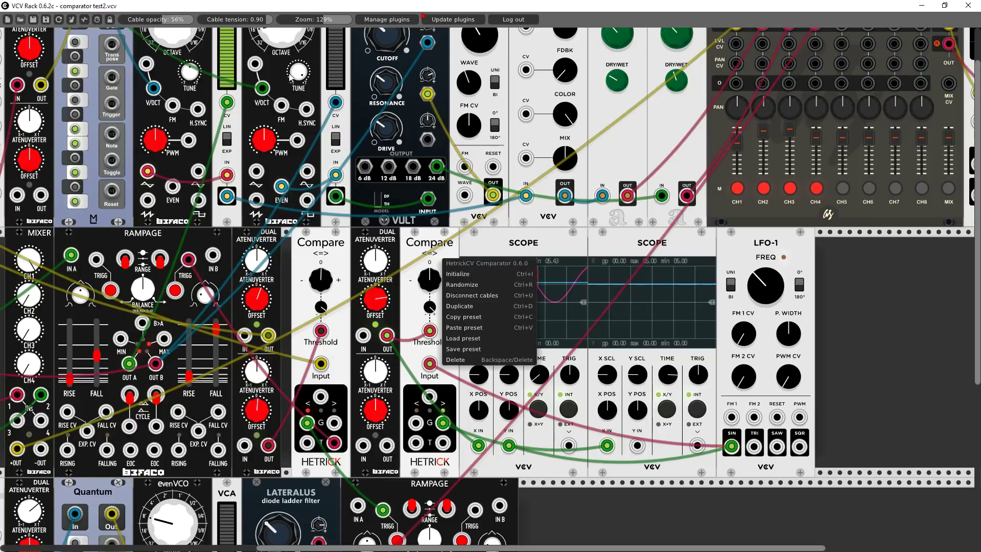
left_click(317, 19)
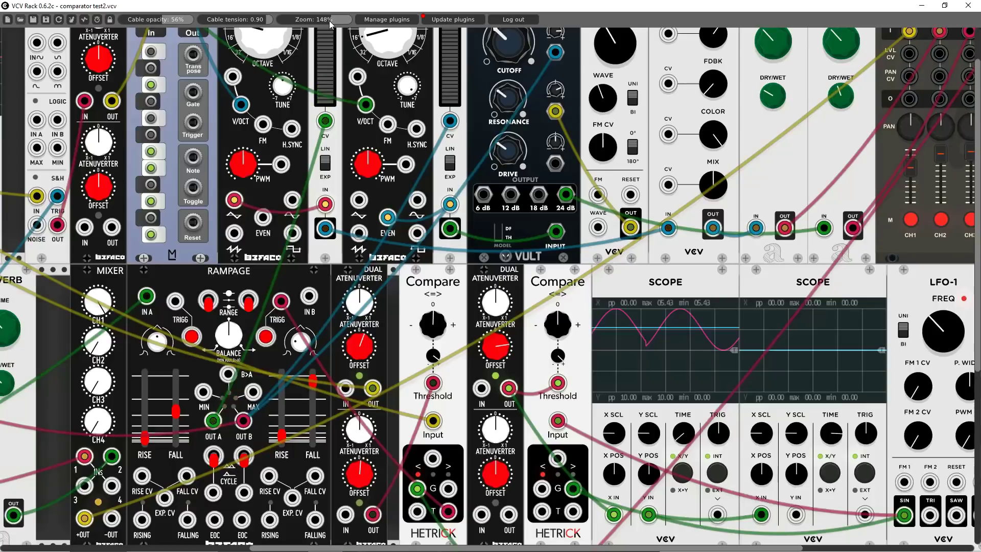
scroll(326, 276, "up", 1)
scroll(327, 276, "right", 5)
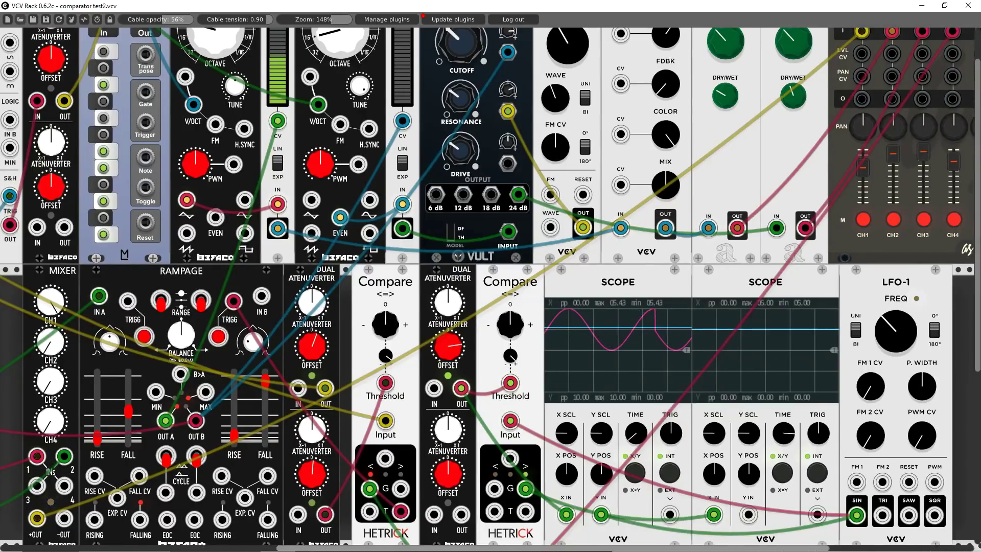
scroll(476, 347, "left", 1)
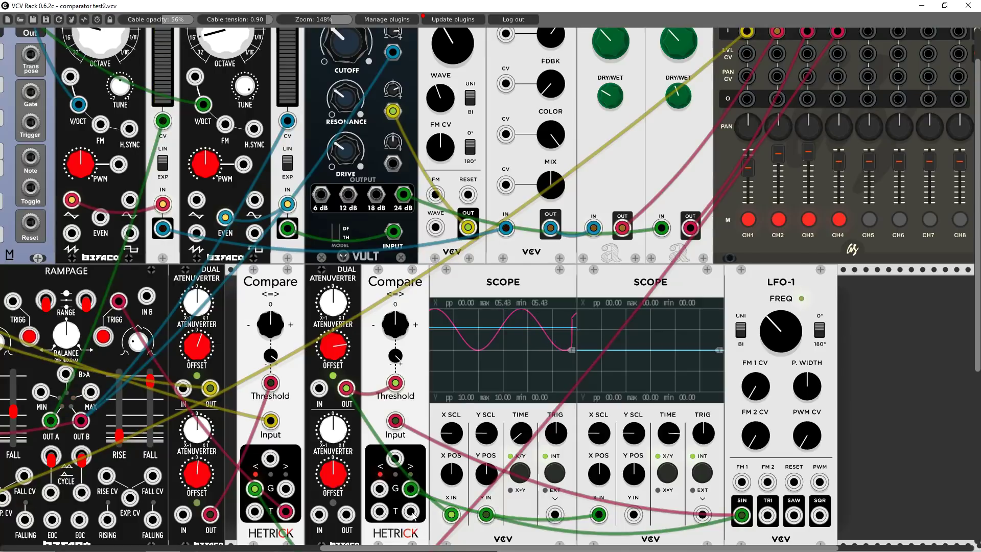
Patch the second Compare's > trigger output to the second Scope's Y IN, adjust that Scope's time, and unplug its X IN
left_click_drag(410, 511, 633, 513)
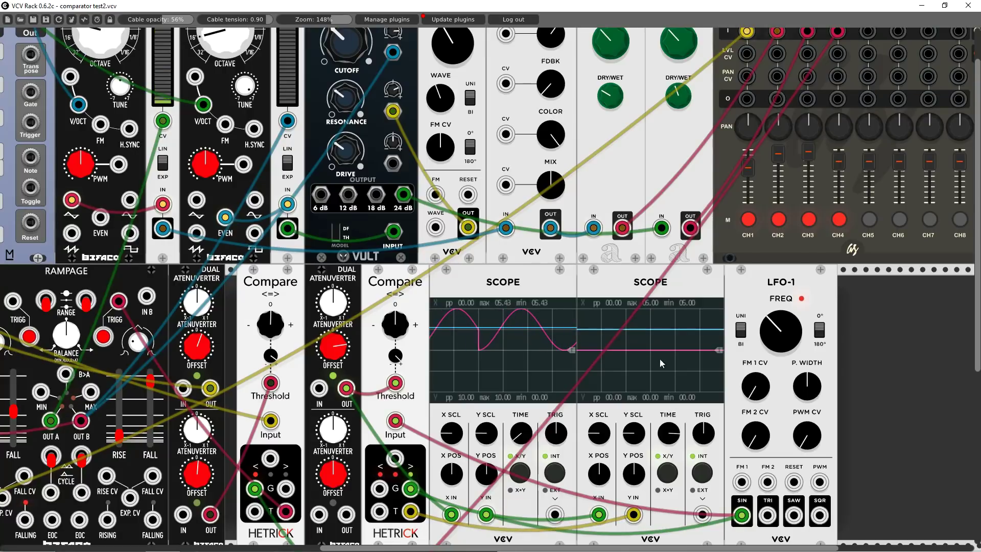
left_click_drag(665, 432, 665, 442)
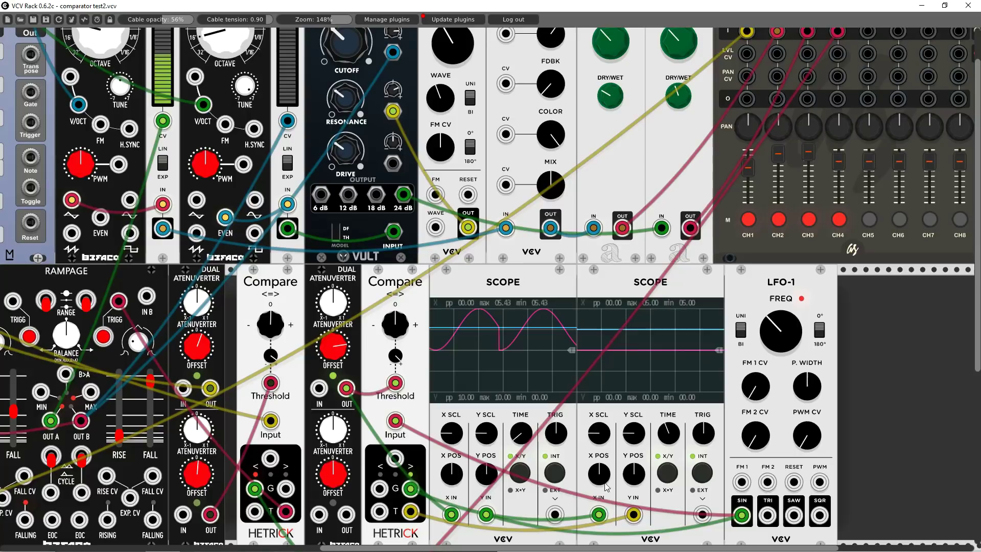
left_click_drag(598, 514, 348, 513)
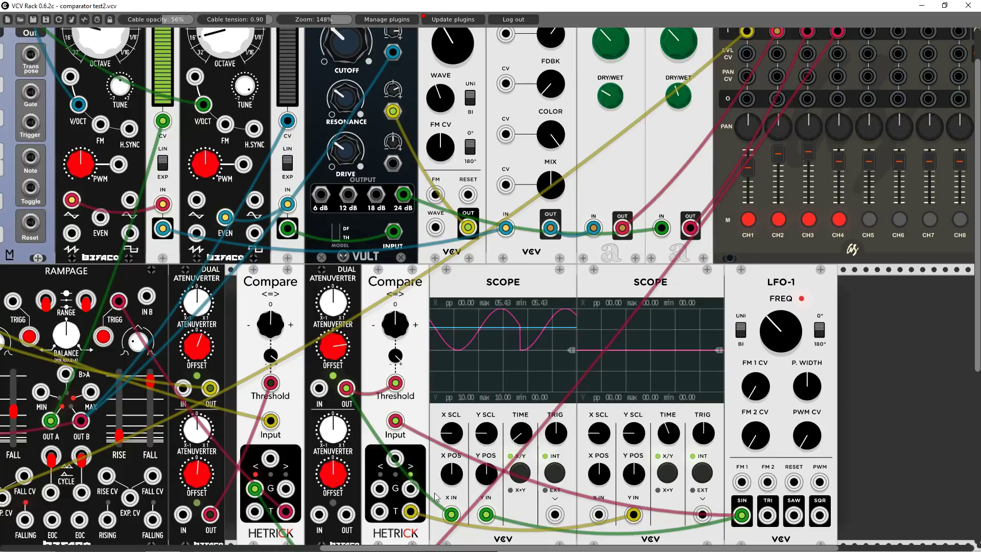
Patch the second Compare's > gate output to the second Scope's X IN and its < gate output to Y IN
mouse_move(410, 488)
left_mouse_down()
mouse_move(490, 513)
mouse_move(598, 514)
left_mouse_up()
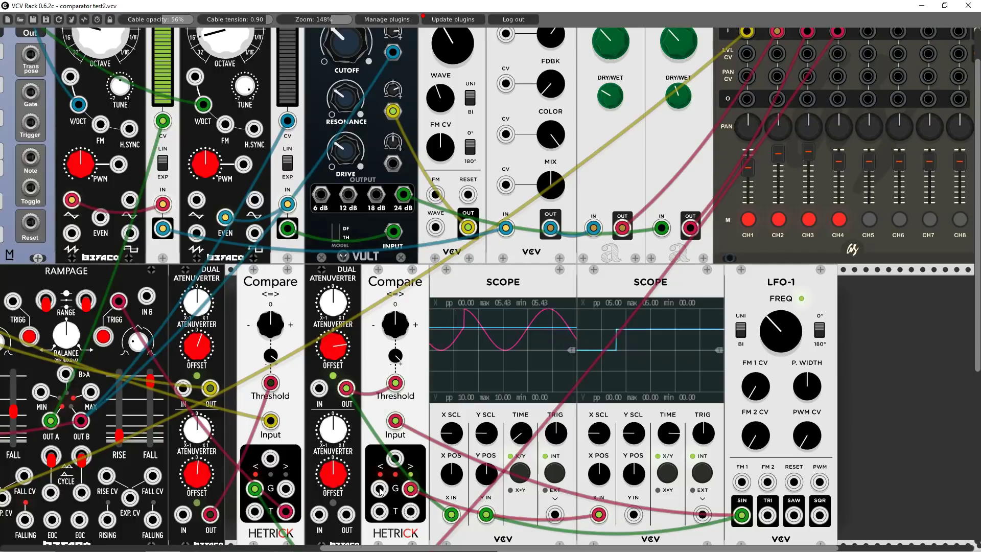
mouse_move(379, 488)
left_mouse_down()
mouse_move(510, 517)
mouse_move(634, 514)
left_mouse_up()
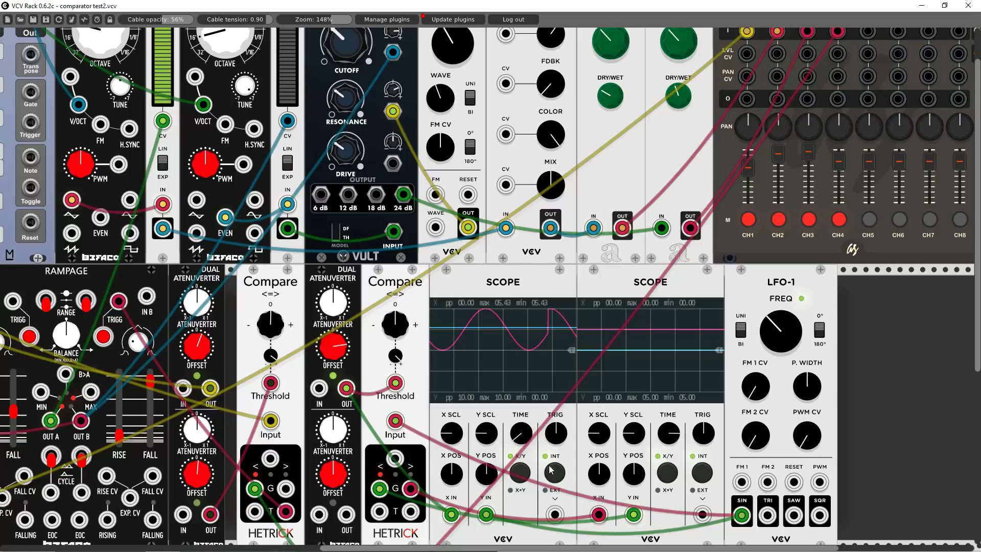
Show only the second Compare's uppermost output on the second Scope's X IN, unplugging Y IN and adjusting the time knob
mouse_move(599, 514)
left_mouse_down()
mouse_move(460, 500)
mouse_move(396, 458)
left_mouse_up()
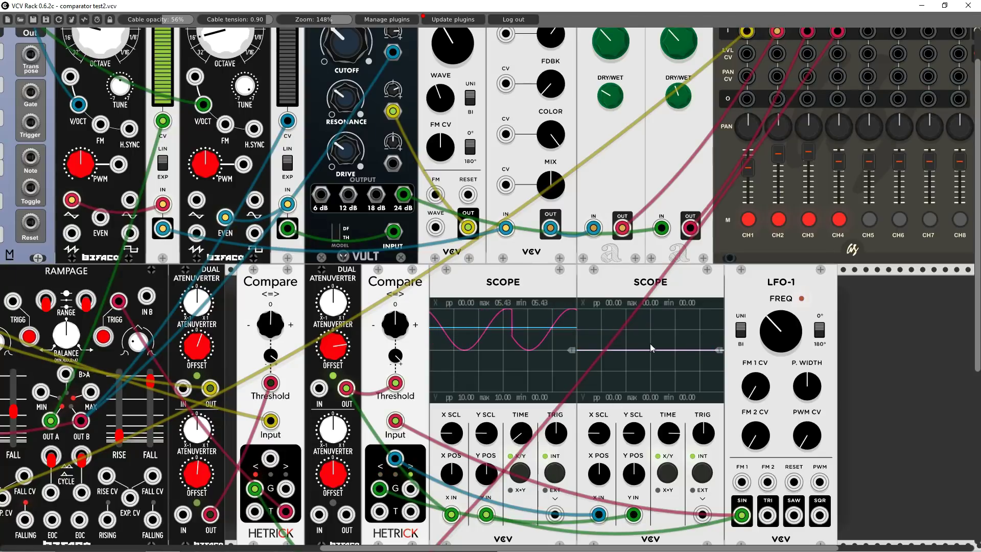
mouse_move(379, 488)
left_mouse_down()
mouse_move(634, 515)
mouse_move(475, 490)
mouse_move(460, 399)
left_mouse_up()
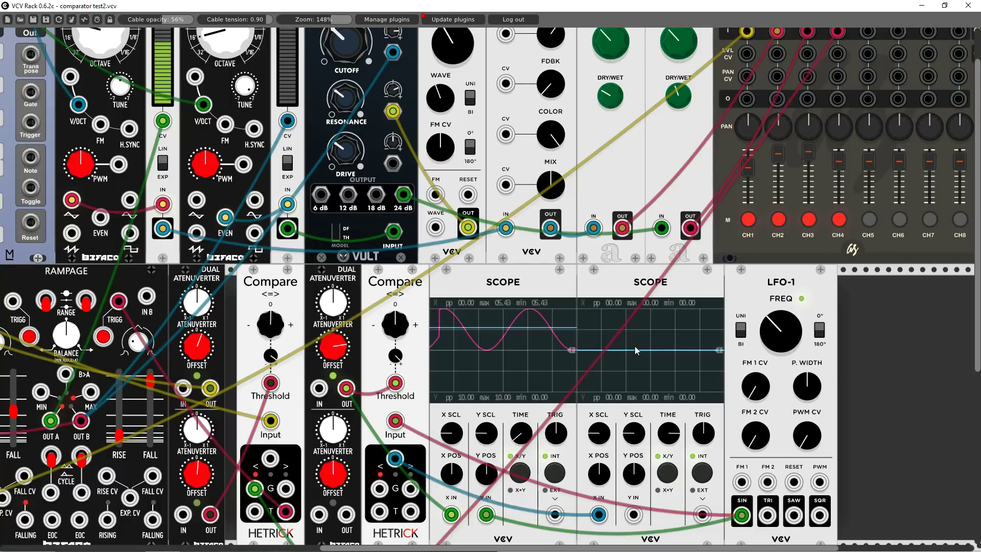
left_click_drag(668, 432, 668, 408)
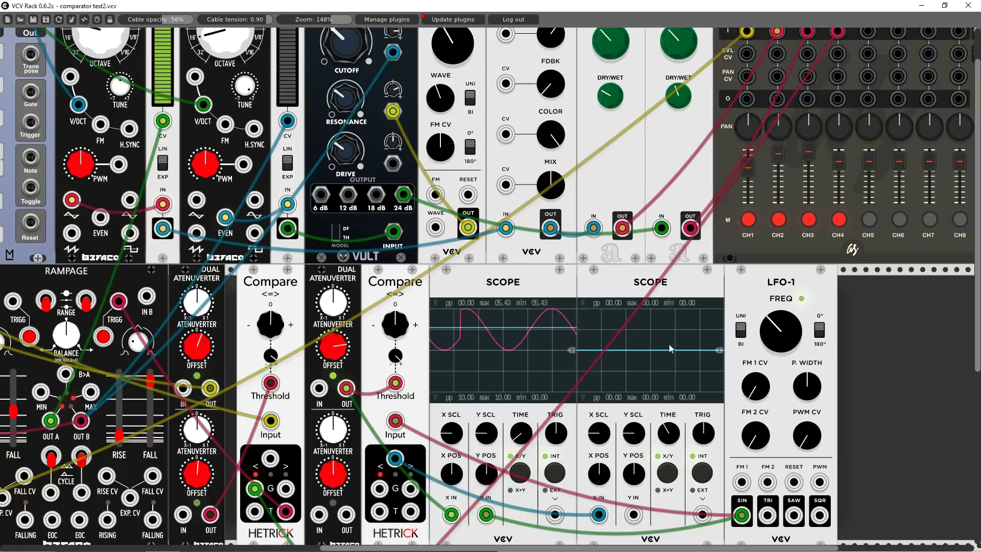
left_click_drag(672, 440, 673, 424)
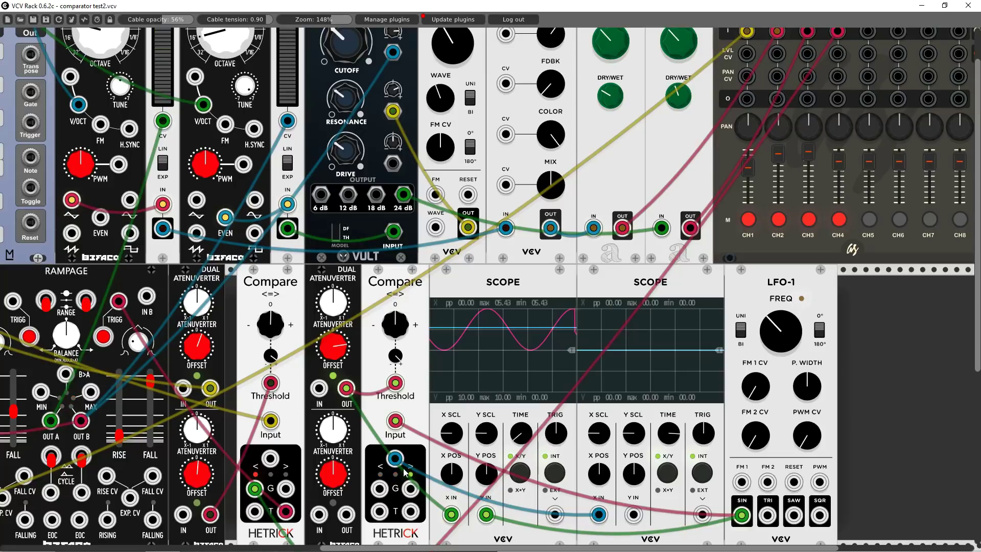
Move the second Scope's X IN cable back to the Compare's > gate output and unplug the Compare's Threshold input
mouse_move(395, 458)
left_mouse_down()
mouse_move(419, 475)
mouse_move(410, 489)
left_mouse_up()
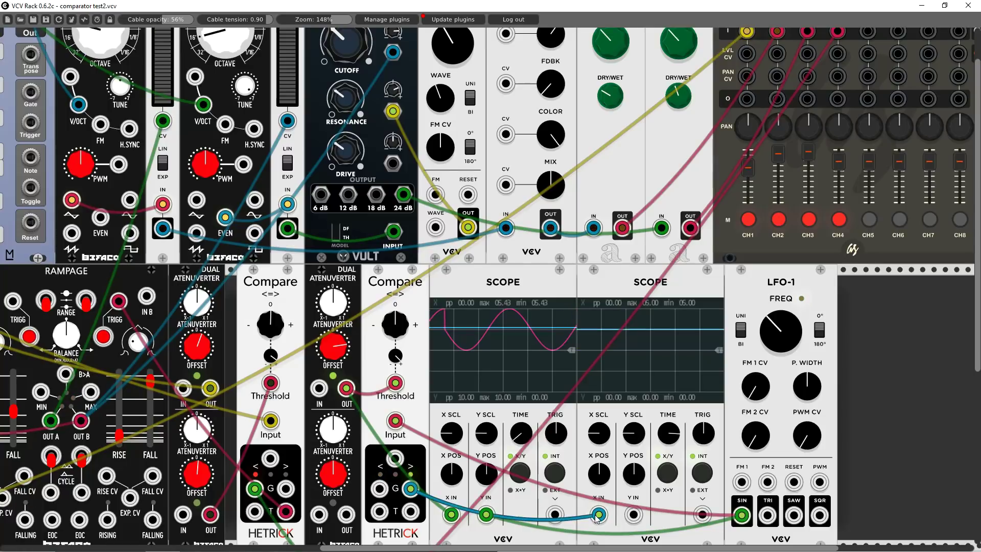
left_click_drag(395, 384, 409, 510)
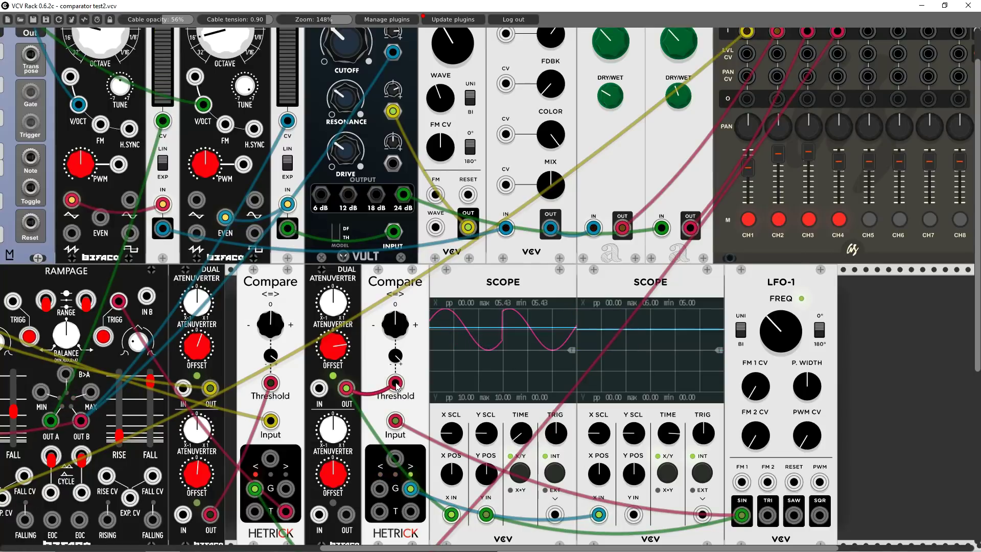
scroll(409, 509, "down", 5)
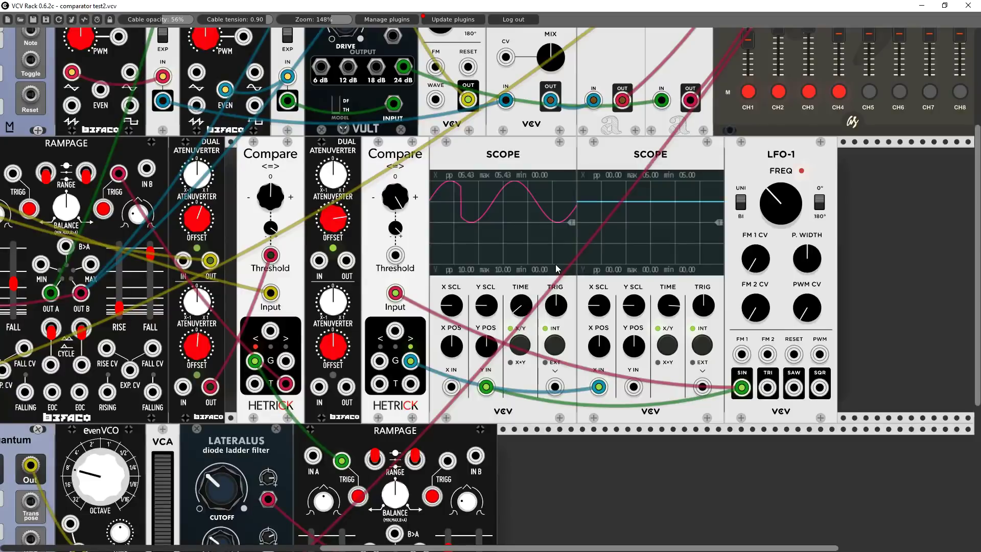
scroll(414, 329, "up", 3)
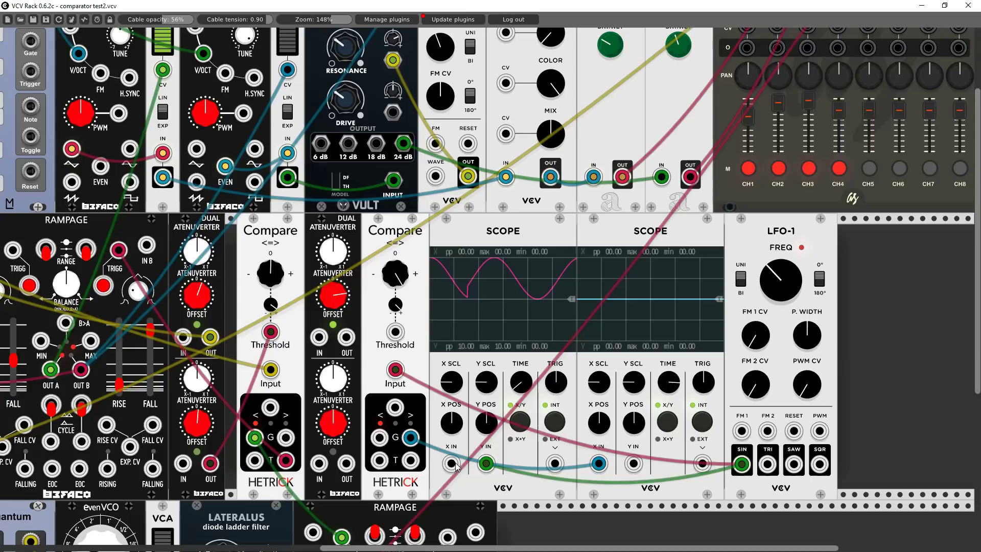
Patch the Dual Atenuverter's output to the first Scope's X IN and the second Compare's Threshold input, and adjust the Compare's threshold knob
left_click_drag(449, 464, 346, 336)
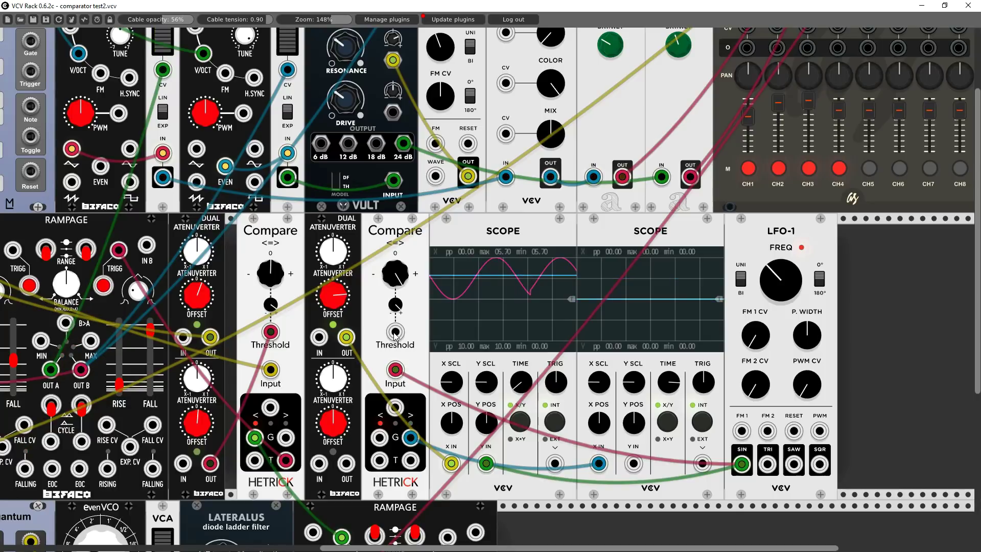
left_click_drag(394, 275, 398, 292)
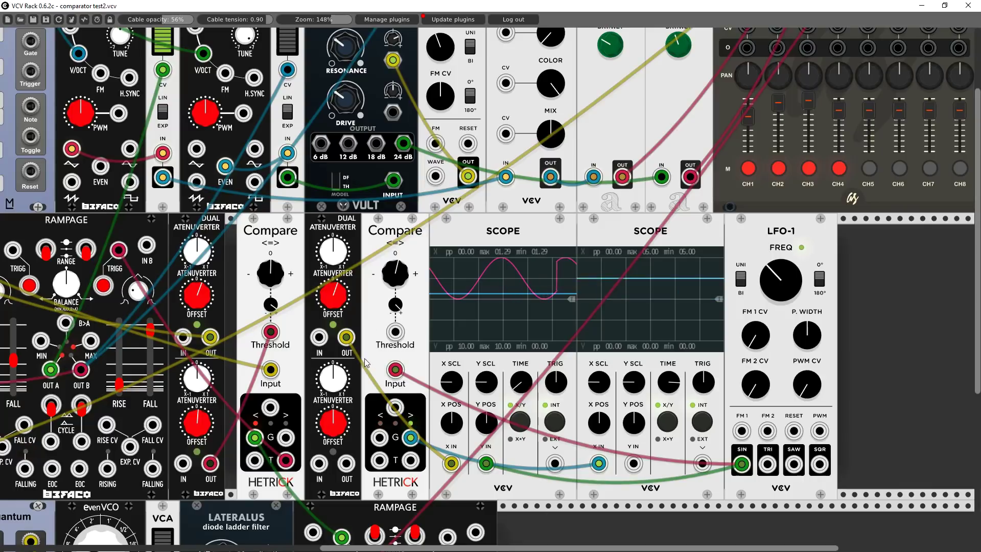
left_click_drag(395, 332, 351, 343)
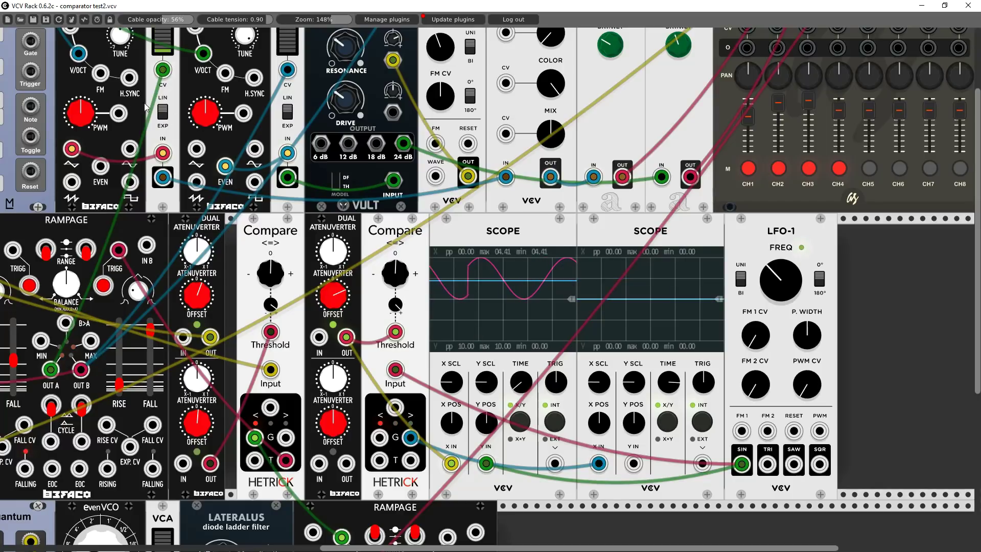
Open the patch file comparator test.vcv
left_click(20, 20)
double_click(132, 71)
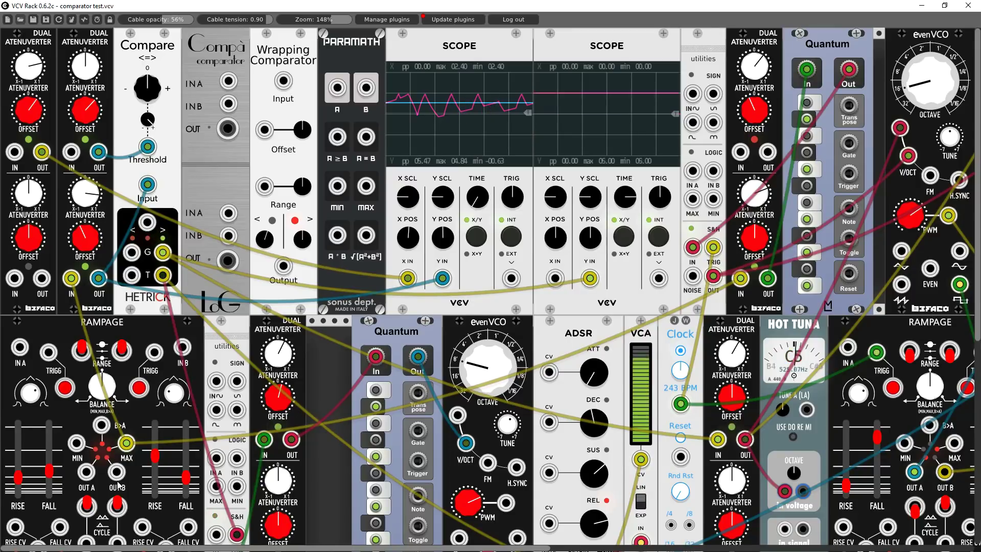
scroll(119, 512, "down", 3)
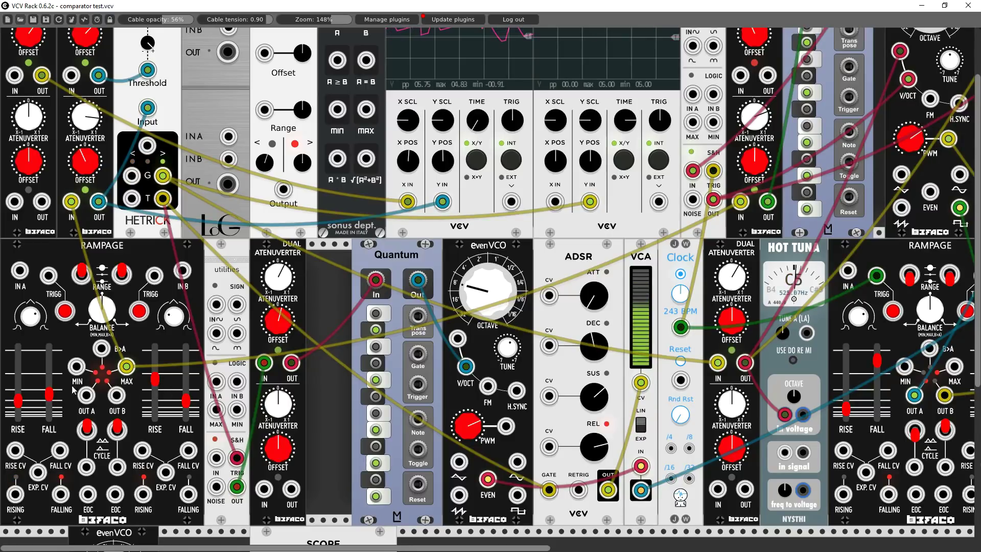
Trace the cable from the first Rampage's MAX output to the Dual Atenuverter, and examine the surrounding comparator, Scope and evenVCO modules
left_click_drag(126, 367, 77, 366)
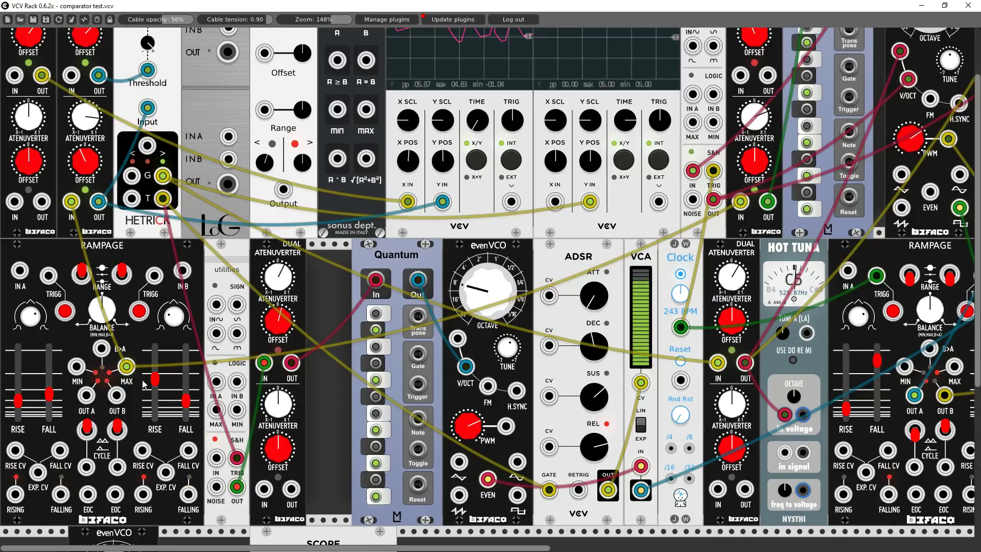
left_click_drag(71, 201, 126, 366)
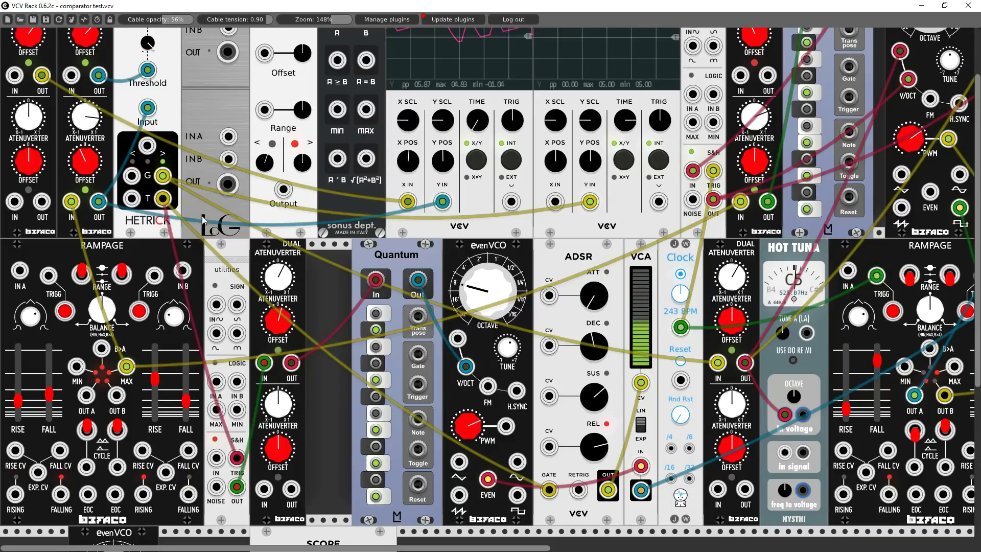
scroll(236, 278, "up", 3)
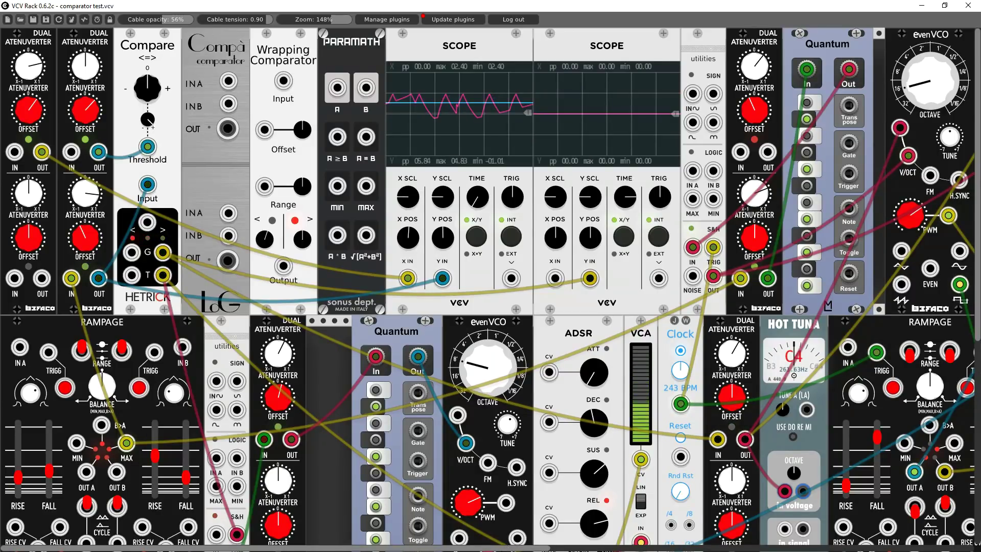
scroll(495, 549, "right", 3)
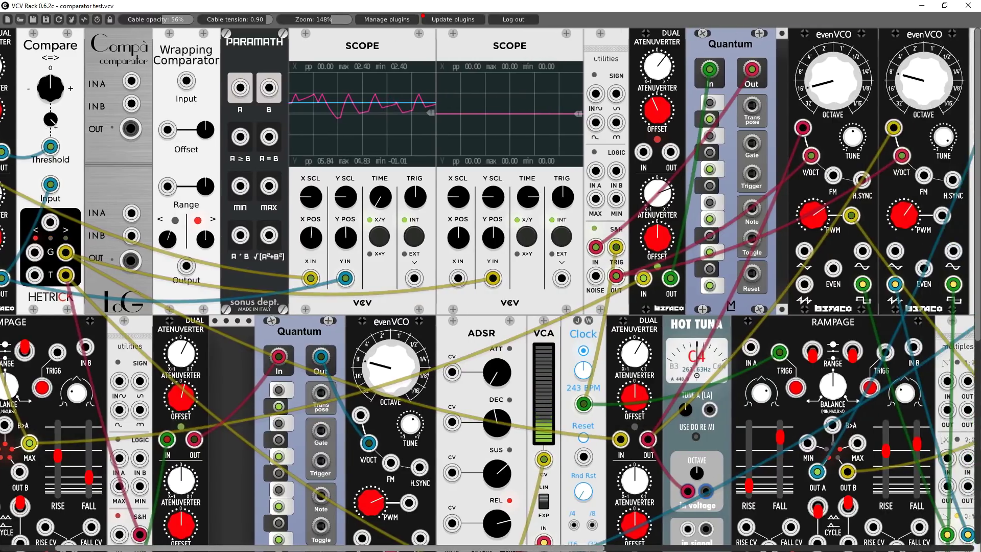
scroll(477, 539, "left", 3)
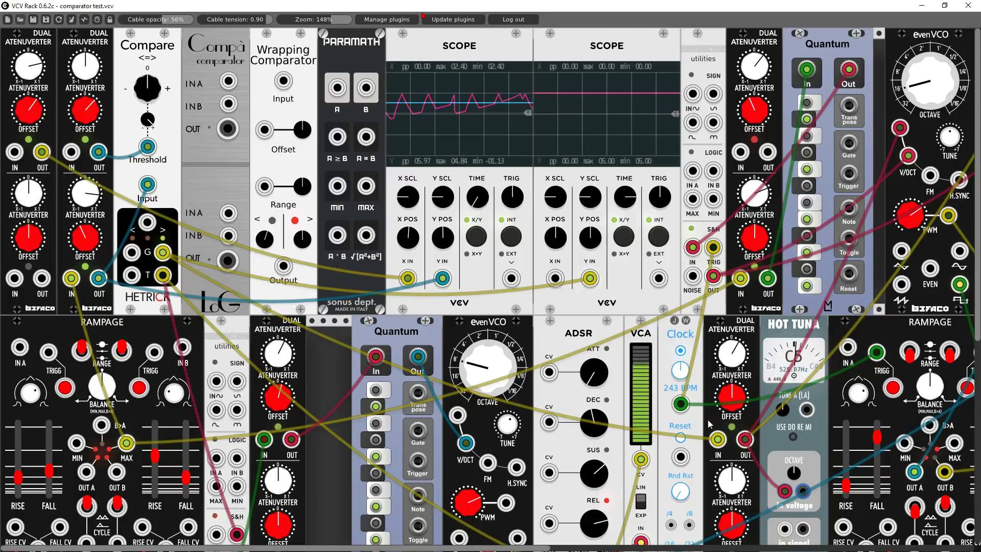
Lower the cable opacity to 11% to expose the modules, and raise it back to 51%
left_click_drag(521, 548, 673, 548)
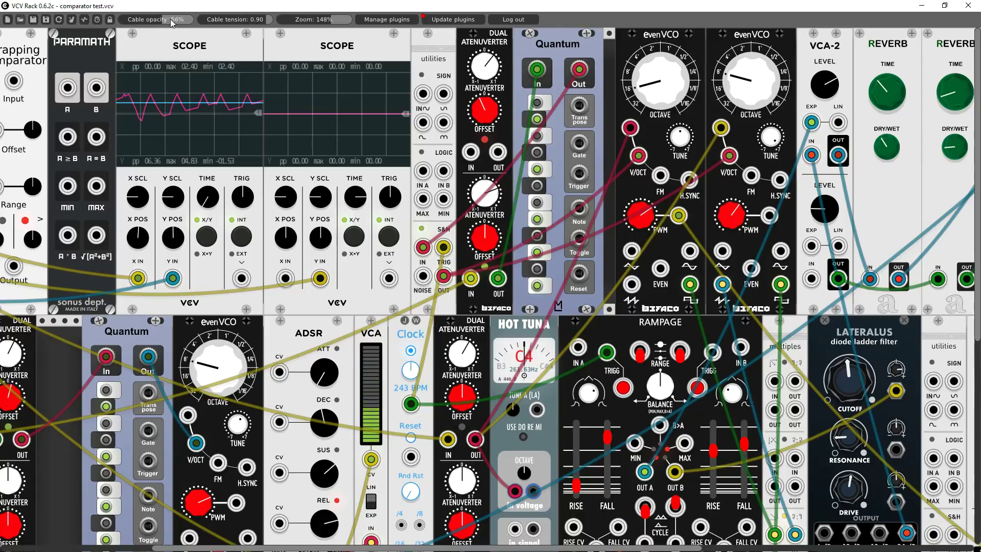
left_click_drag(162, 19, 139, 19)
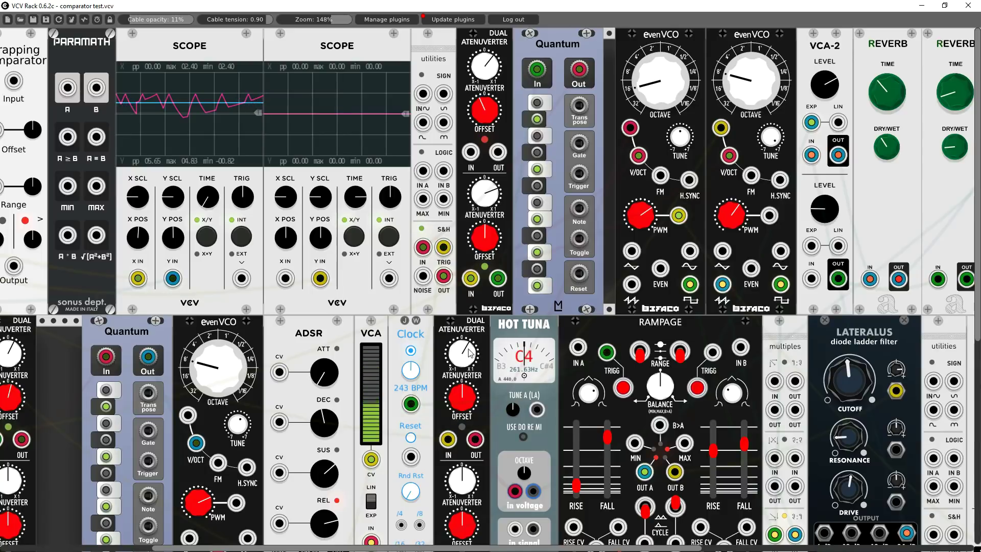
left_click_drag(133, 19, 160, 19)
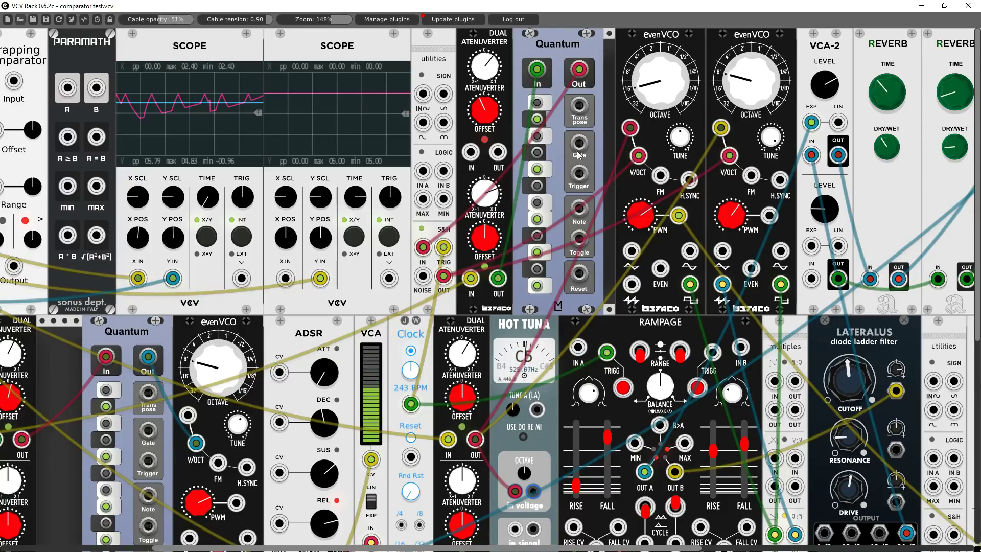
Repatch the second evenVCO's upper pitch input and run a new cable from the Compare module's < gate output
mouse_move(630, 128)
left_mouse_down()
mouse_move(634, 165)
mouse_move(632, 127)
left_mouse_up()
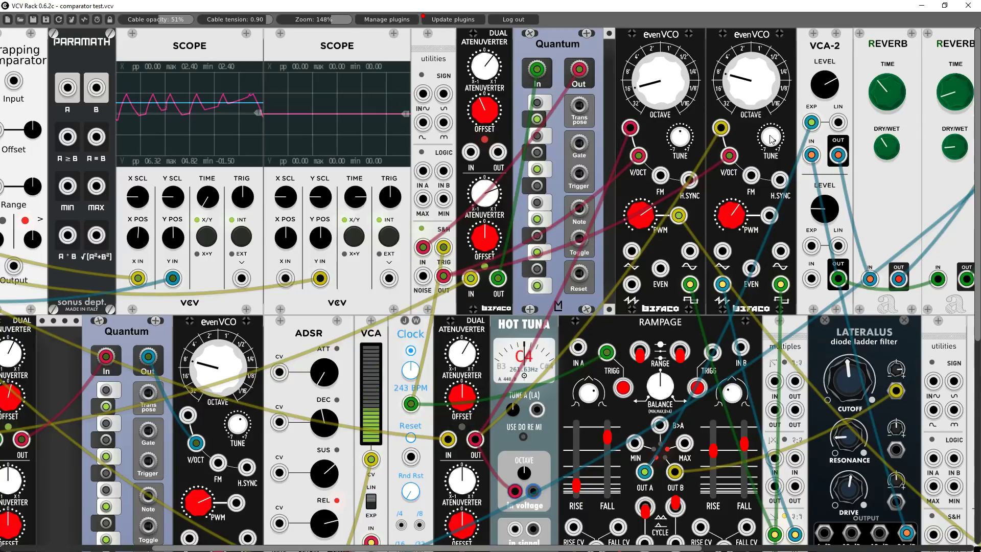
left_click_drag(720, 127, 721, 129)
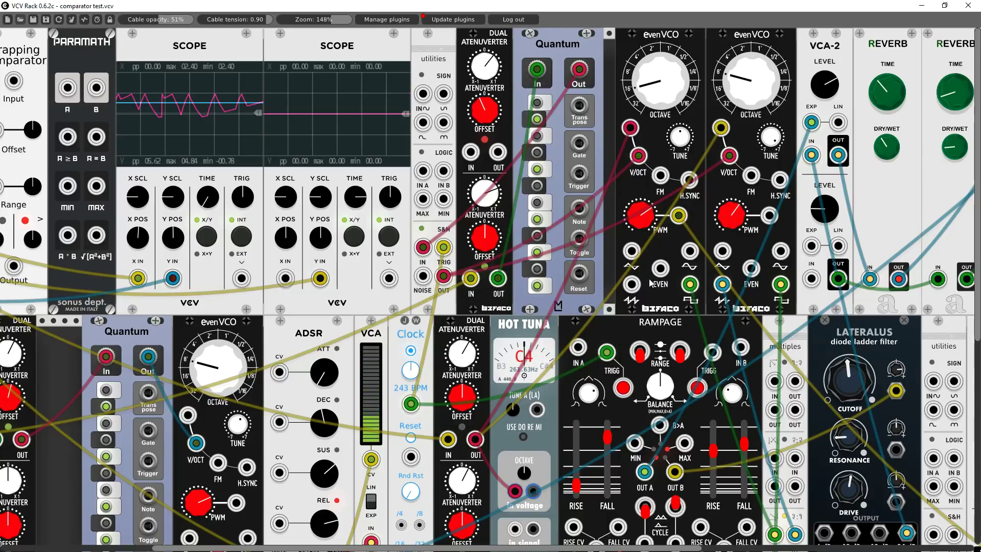
left_click_drag(721, 129, 132, 252)
scroll(479, 429, "down", 5)
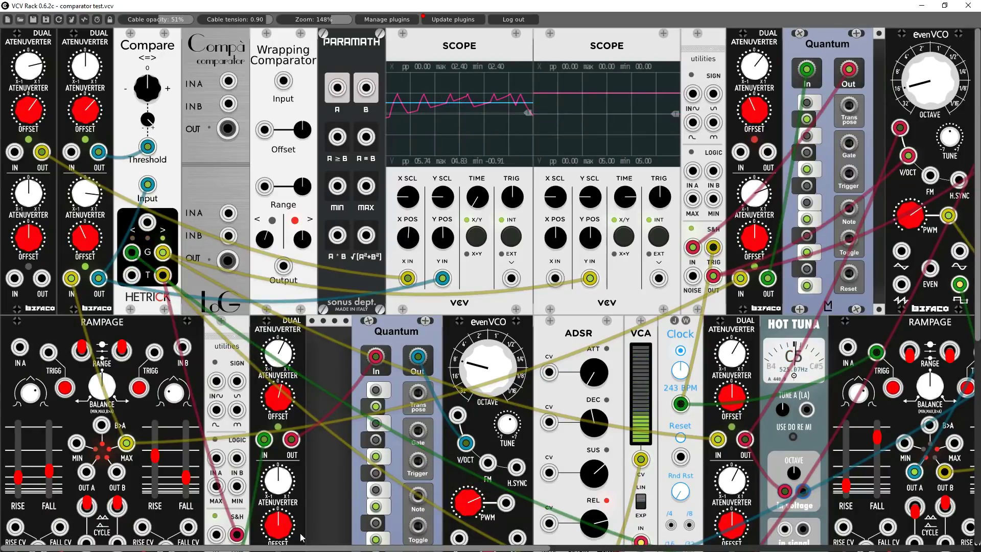
scroll(301, 536, "right", 5)
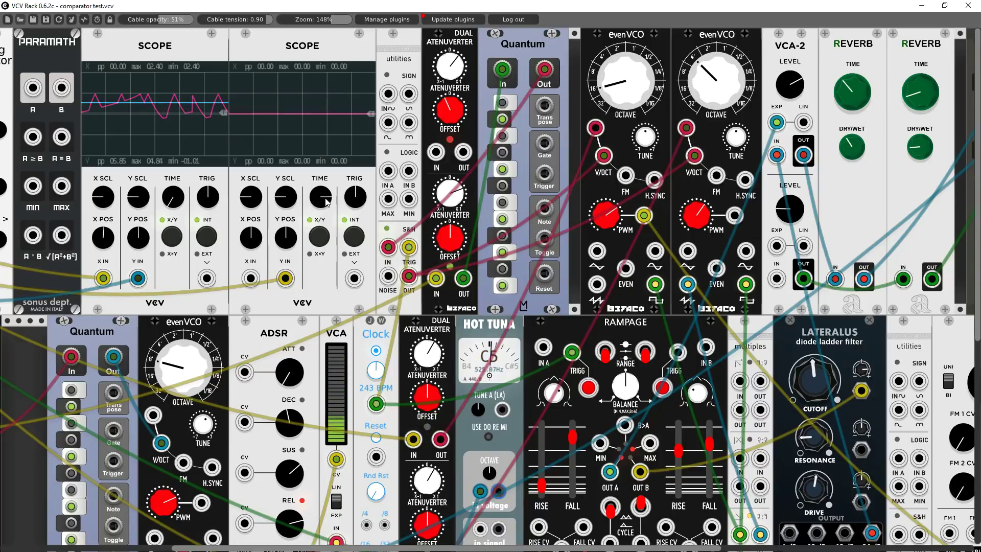
scroll(531, 203, "left", 6)
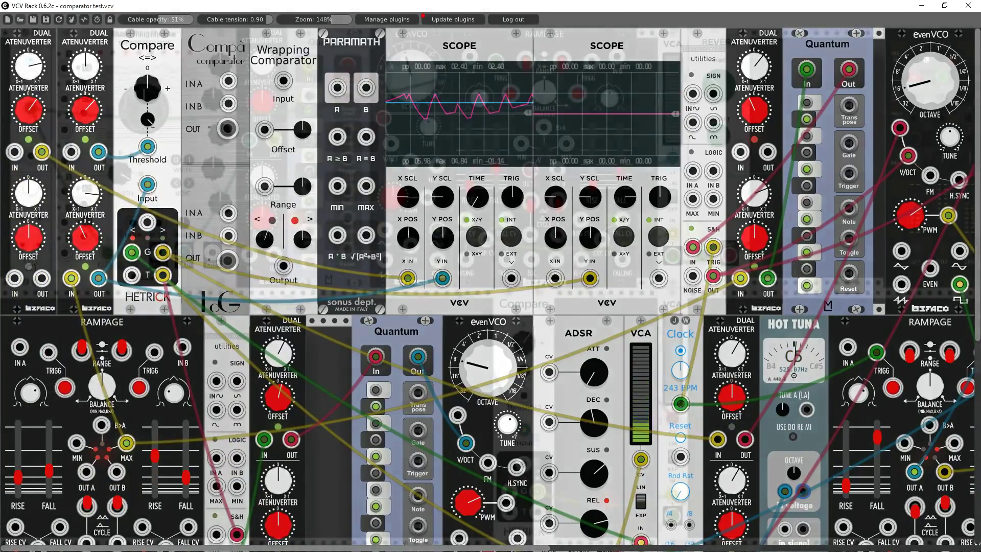
Turn down the Octave knob of the evenVCO in the patch's upper row
scroll(340, 170, "up", 5)
scroll(340, 170, "left", 8)
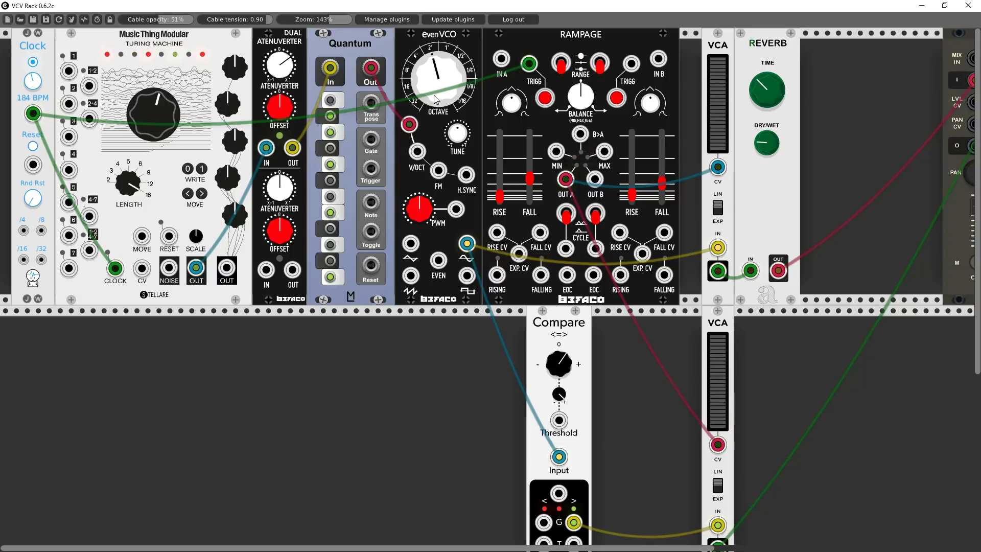
left_click_drag(437, 101, 436, 115)
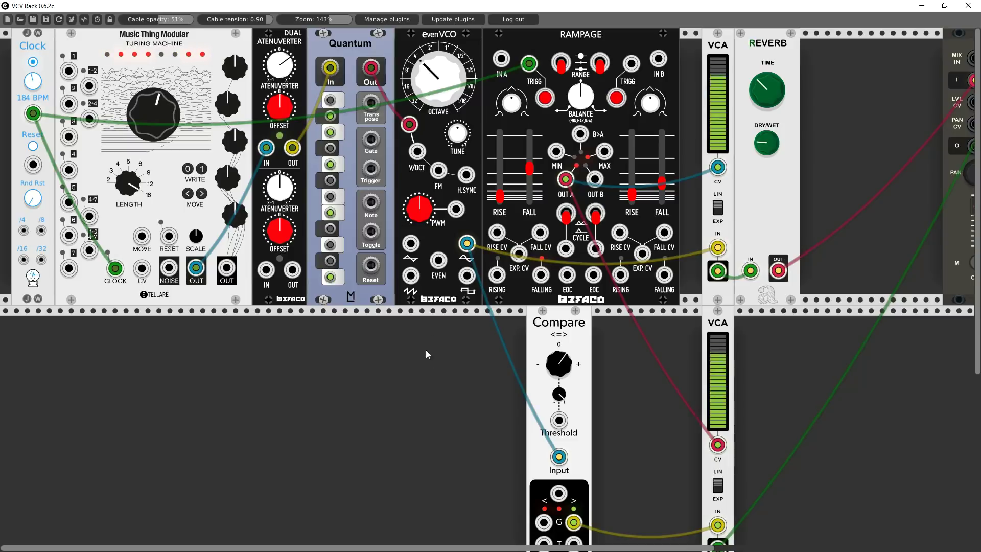
Move the Reverb and the upper VCA next to the mixer to clear space beside the Rampage
scroll(490, 286, "right", 5)
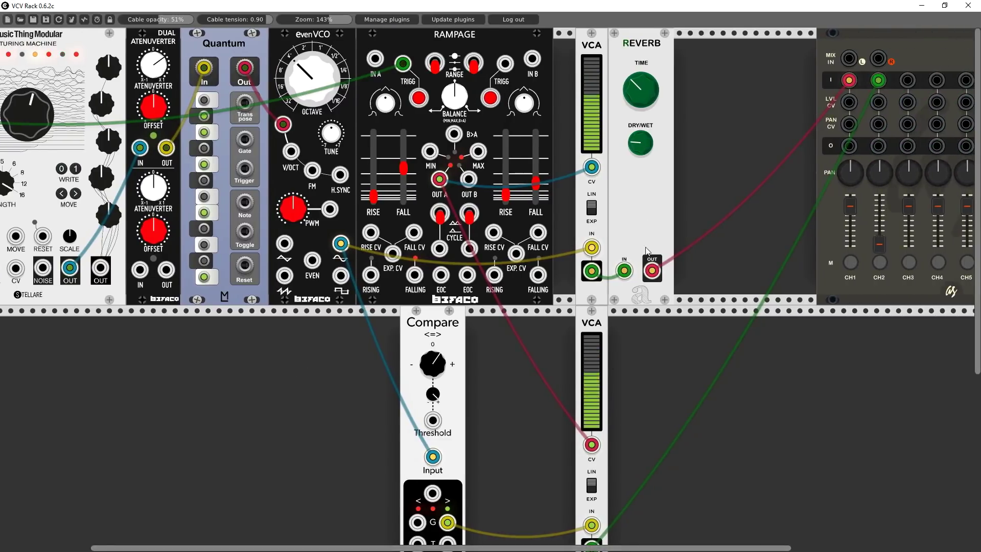
left_click_drag(651, 56, 792, 49)
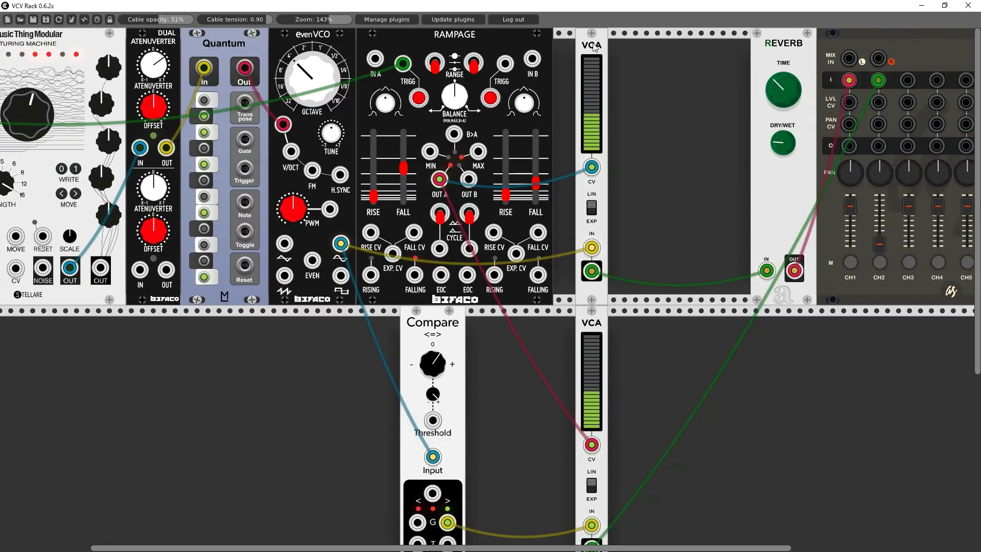
left_click_drag(597, 35, 740, 35)
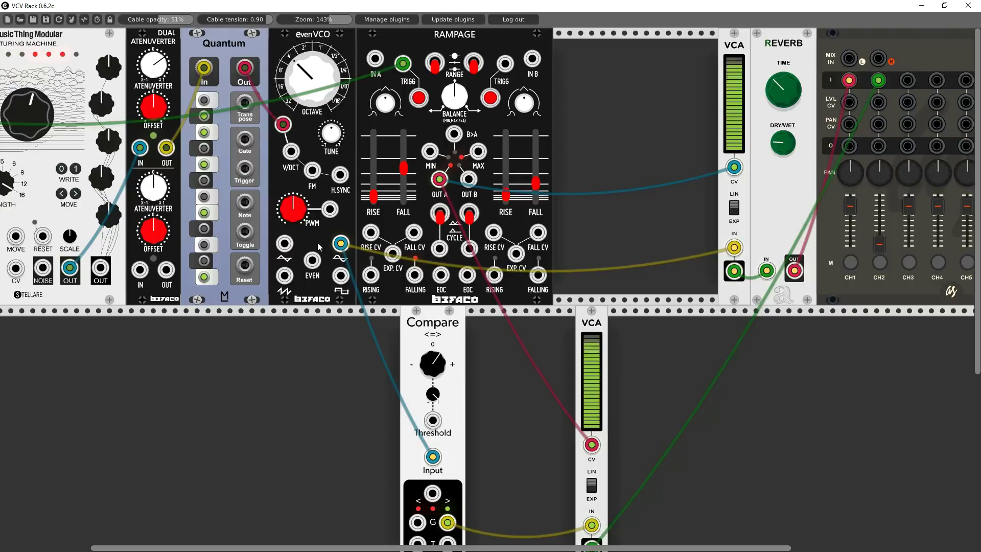
Add a Lateralus: Diode Ladder Filter beside the Rampage and route the evenVCO's sine signal through its 24 dB output into the upper VCA
right_click(587, 122)
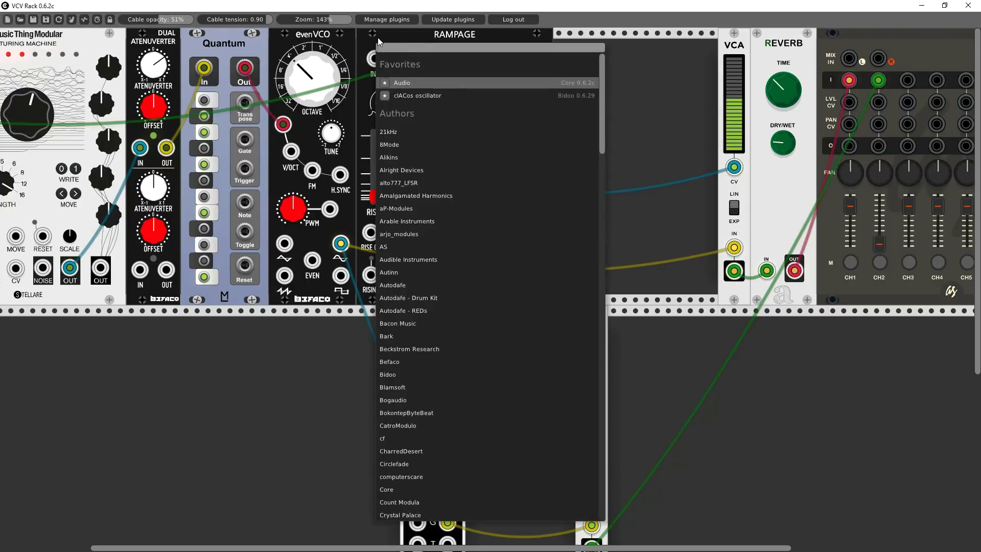
type("filter")
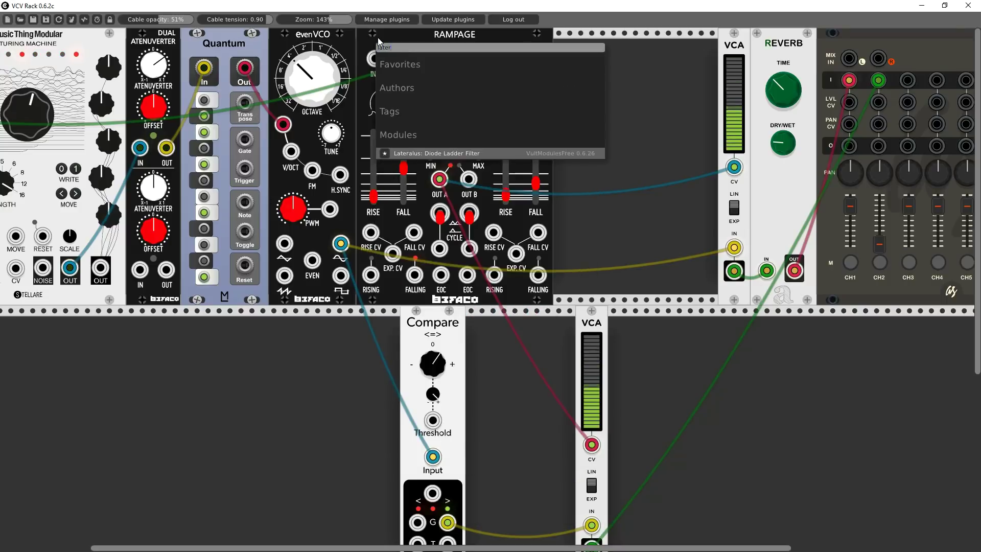
left_click(403, 152)
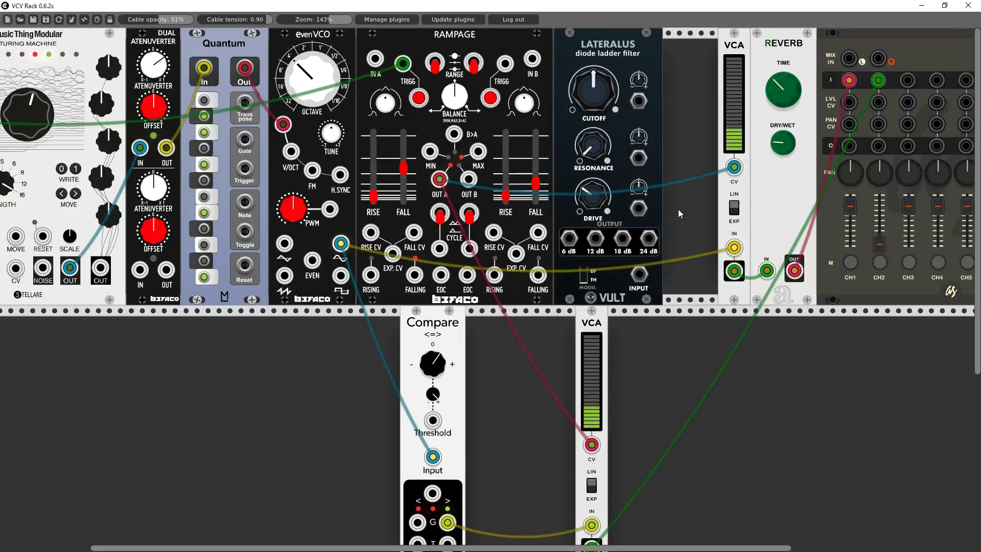
left_click_drag(734, 248, 640, 274)
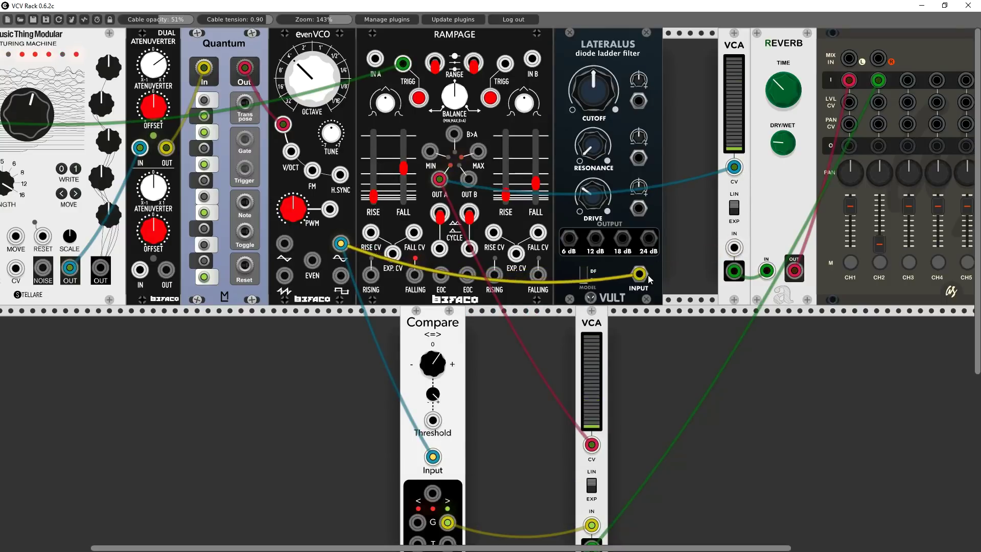
left_click_drag(649, 237, 734, 248)
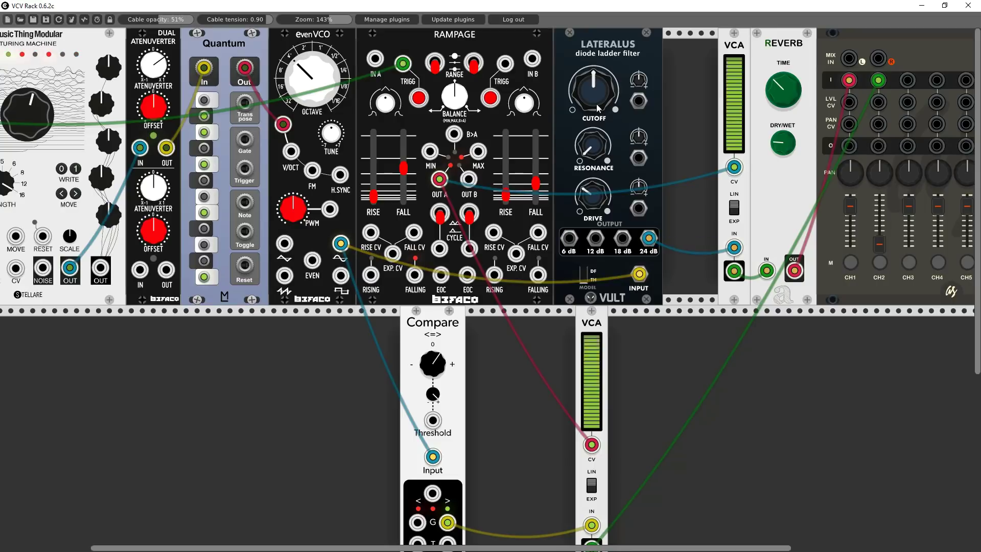
Lower the Lateralus cutoff and modulate it from OUT B of the Rampage, with the B channel set to cycle
left_click_drag(597, 108, 564, 166)
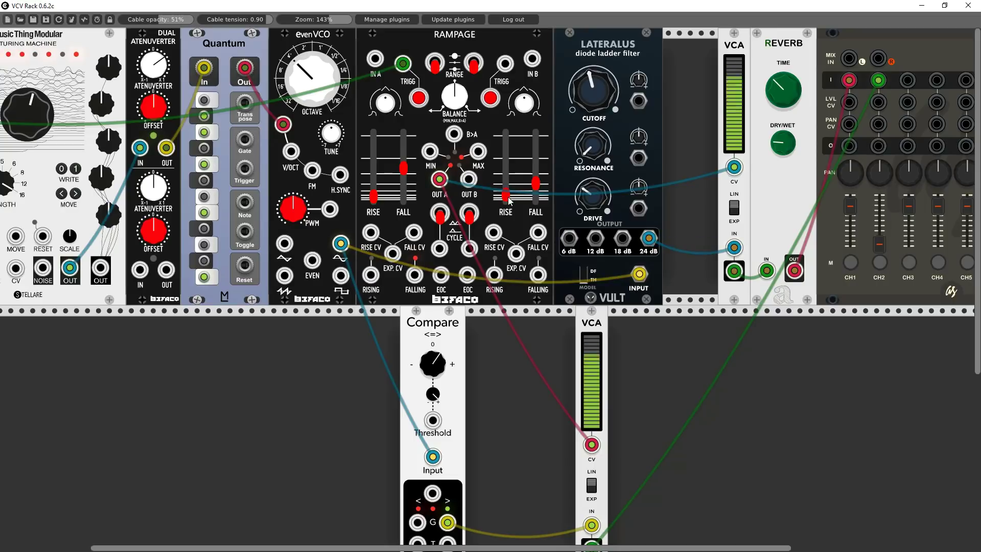
left_click(470, 213)
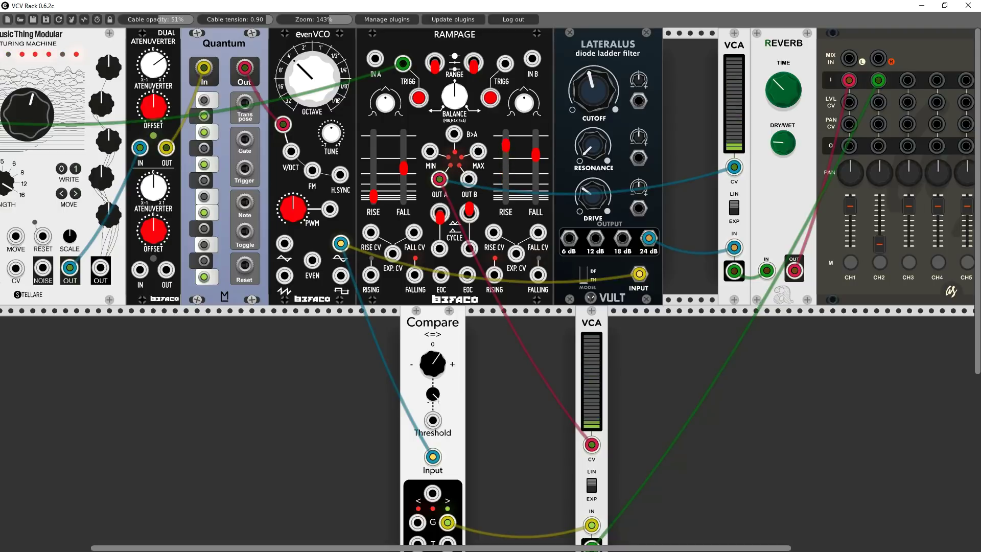
left_click_drag(471, 188, 638, 100)
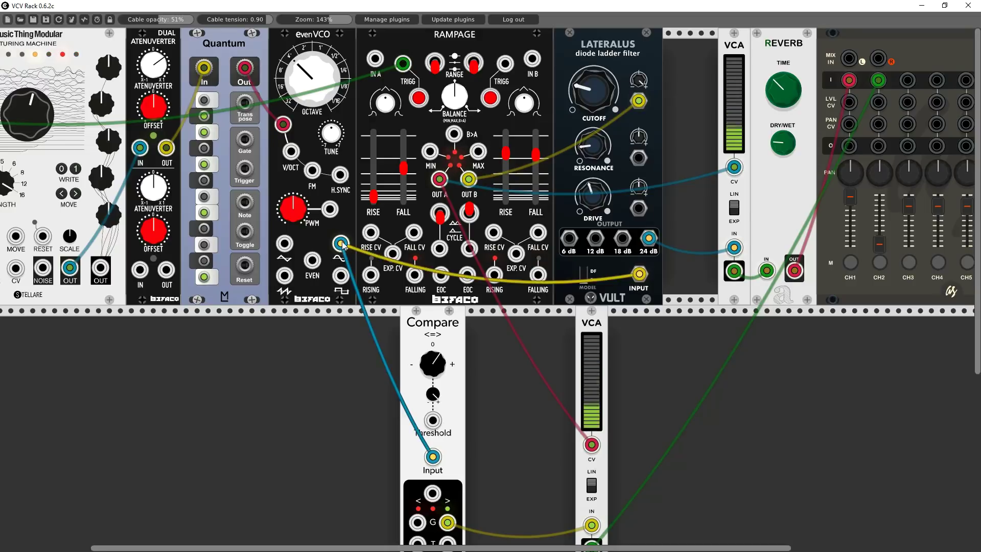
Unplug the evenVCO cable from the Compare input and try the triangle output as the Lateralus filter's source before returning to sine
left_click_drag(341, 243, 339, 327)
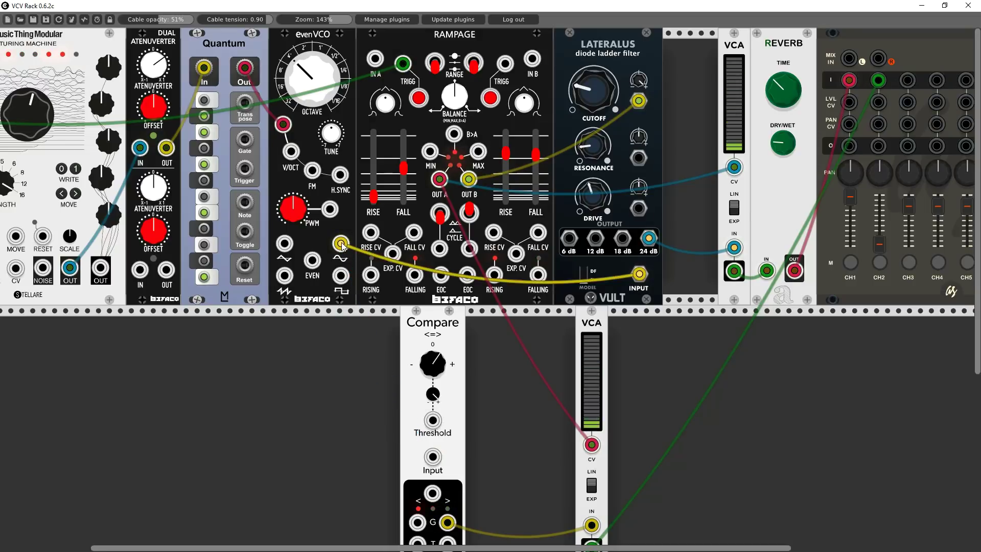
left_click_drag(342, 246, 285, 245)
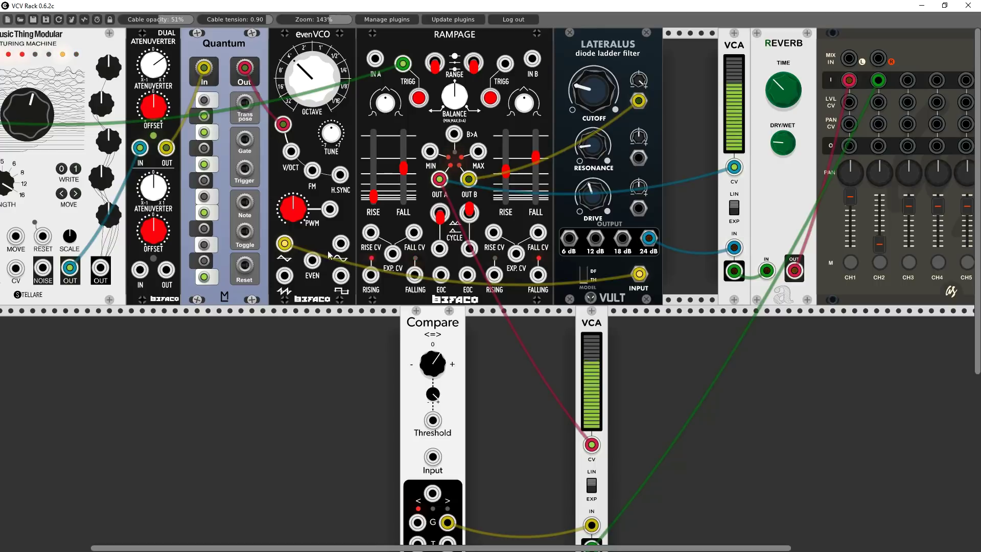
left_click_drag(285, 244, 340, 244)
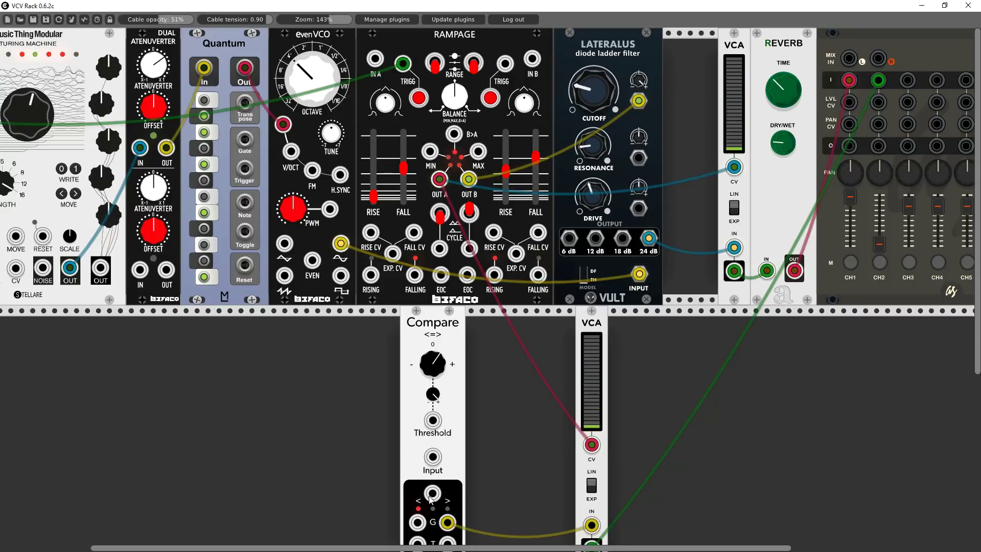
left_click_drag(432, 494, 433, 494)
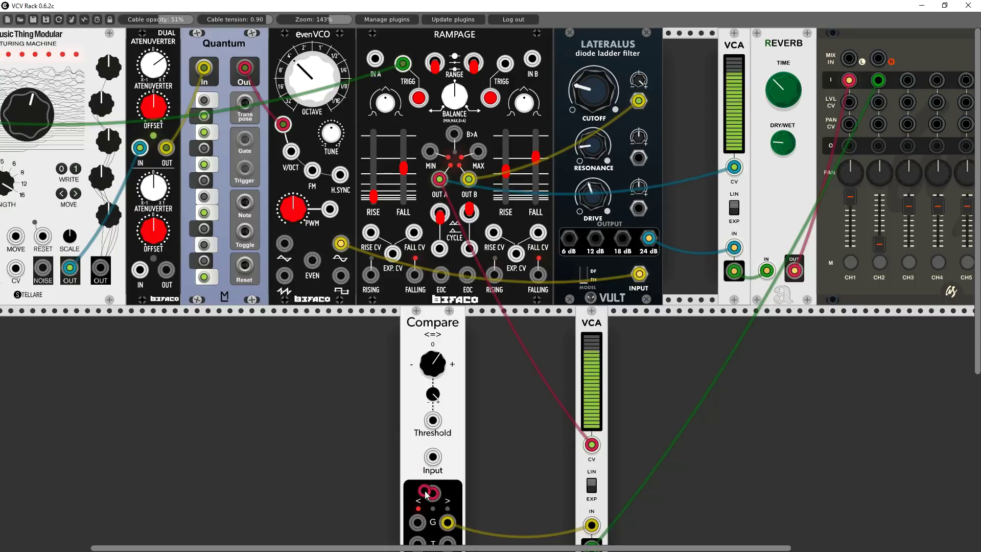
left_click_drag(426, 494, 428, 490)
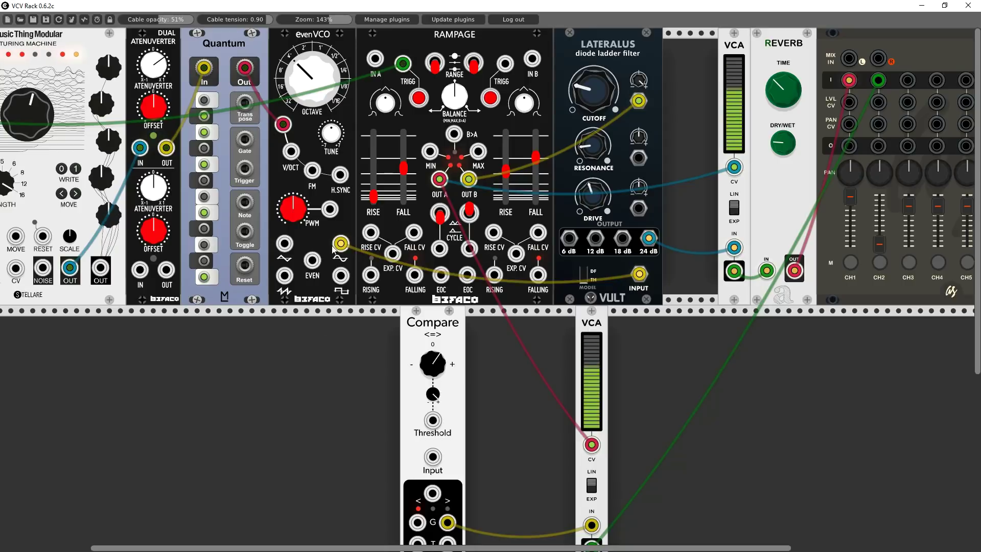
Add a Fundamental Scope beside the Compare module and connect the evenVCO's sine output to its X IN
right_click(284, 384)
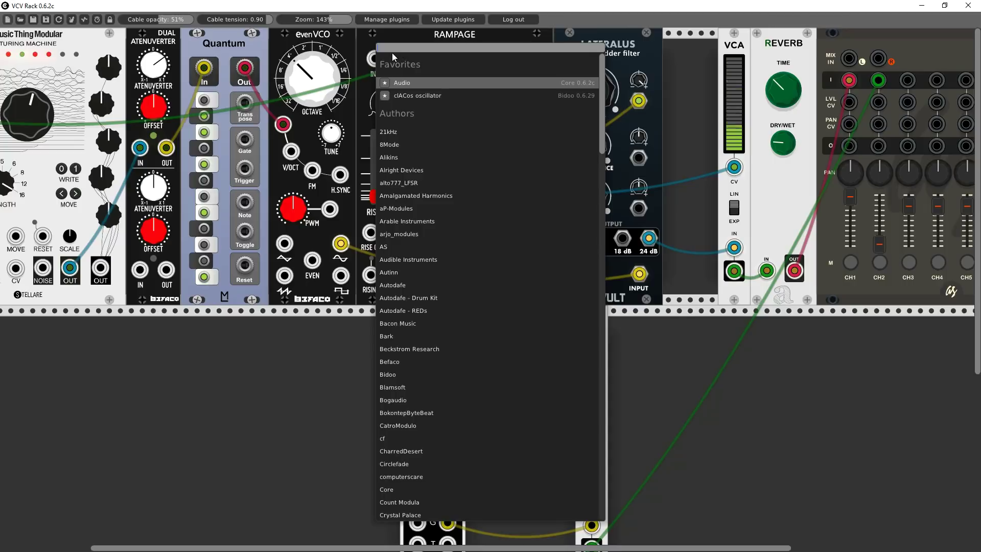
type("scope")
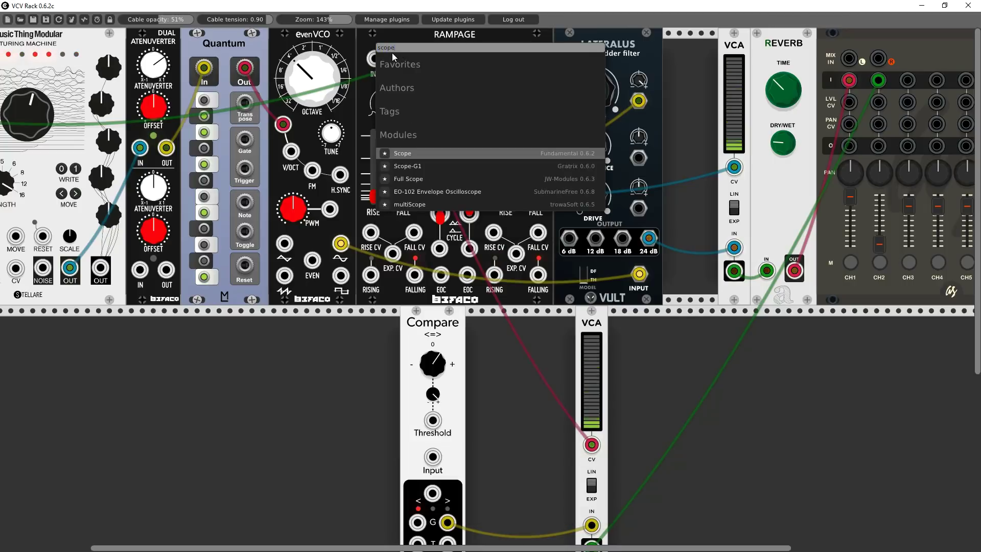
left_click(397, 153)
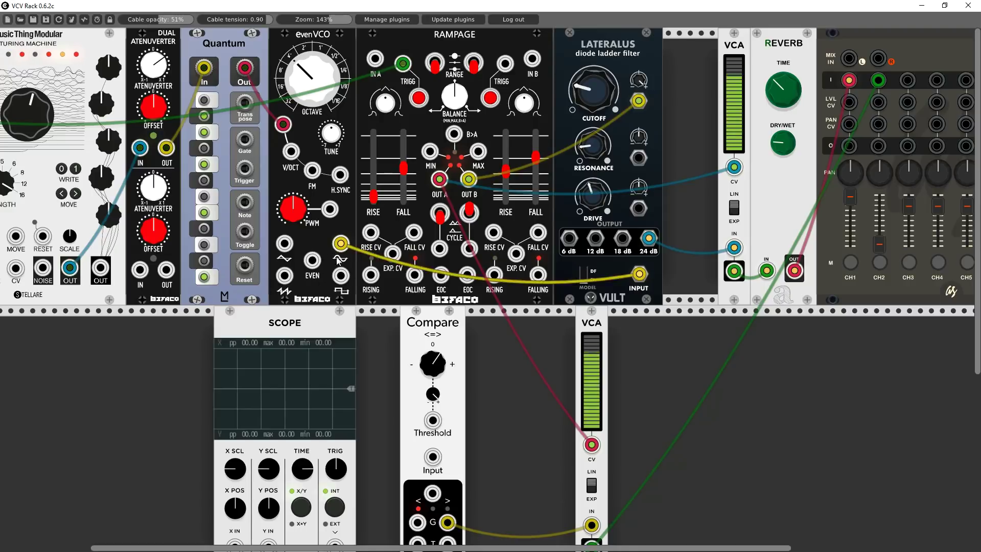
scroll(306, 407, "down", 2)
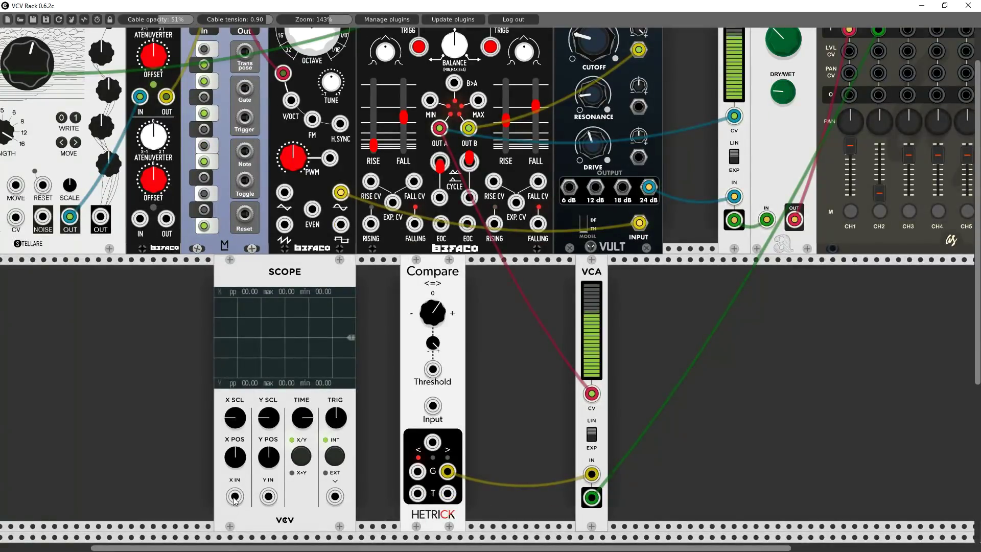
left_click_drag(234, 496, 340, 192)
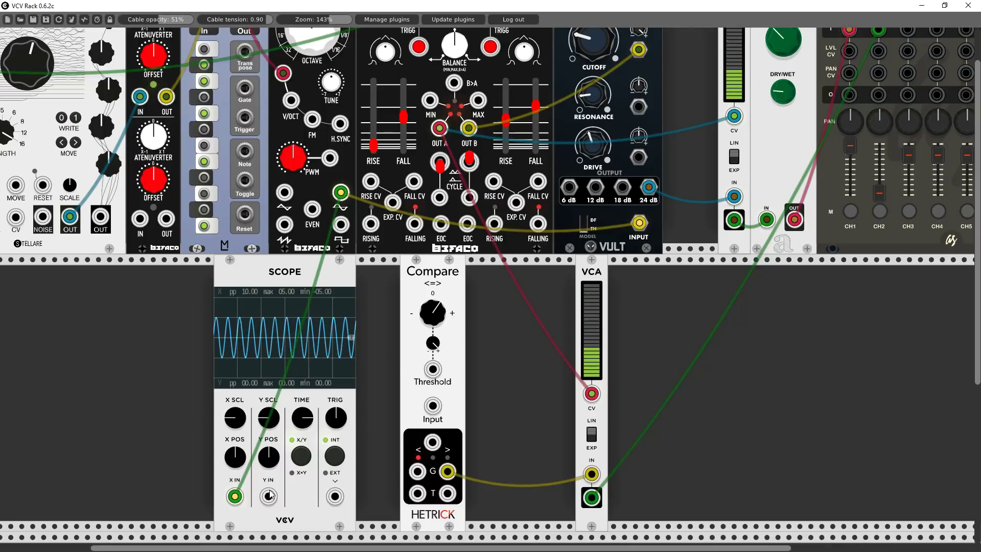
Patch the Compare's > gate output to the Scope's Y IN and the evenVCO's sine output to the Compare input
mouse_move(268, 496)
left_mouse_down()
mouse_move(447, 471)
mouse_move(345, 199)
left_mouse_up()
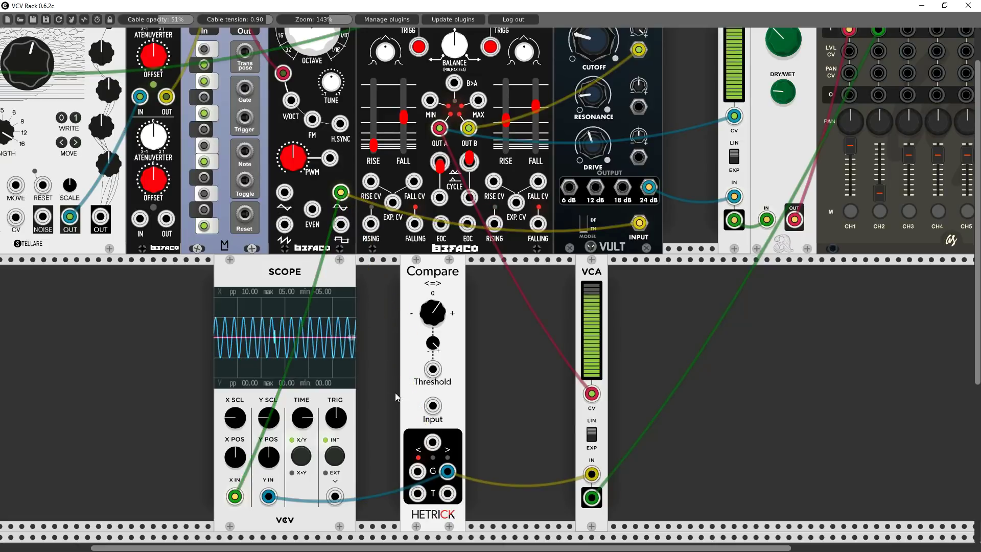
left_click_drag(432, 441, 342, 197)
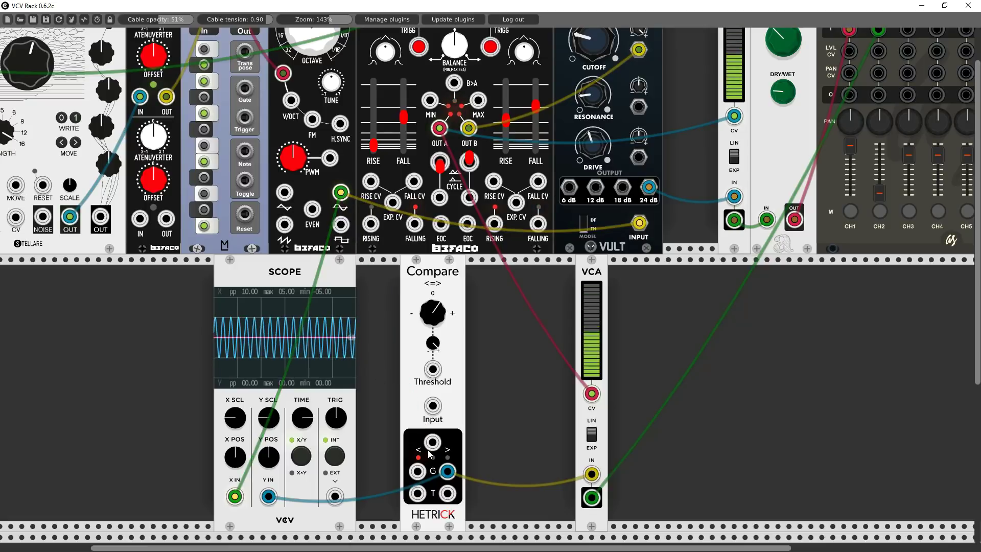
left_click_drag(438, 405, 341, 192)
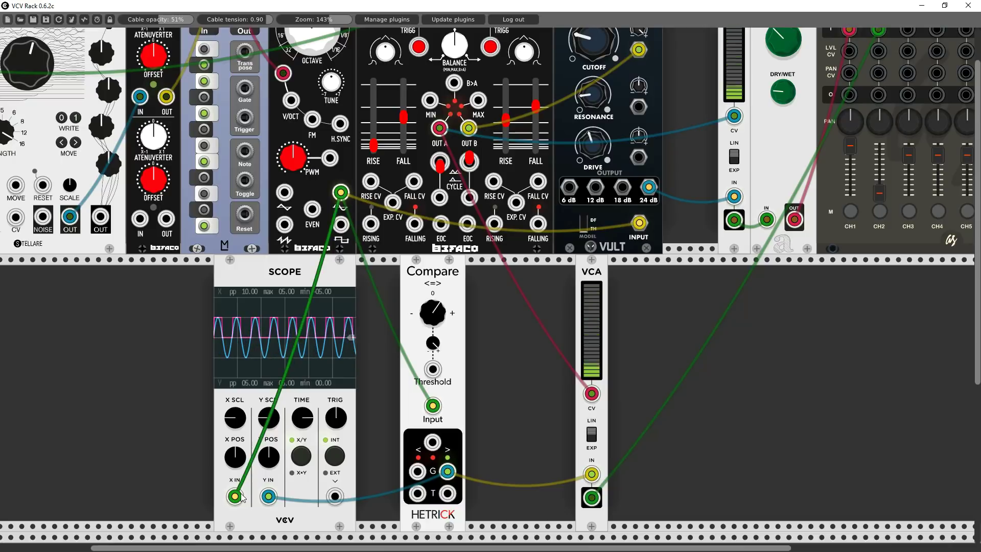
mouse_move(235, 497)
left_mouse_down()
mouse_move(209, 483)
mouse_move(234, 496)
left_mouse_up()
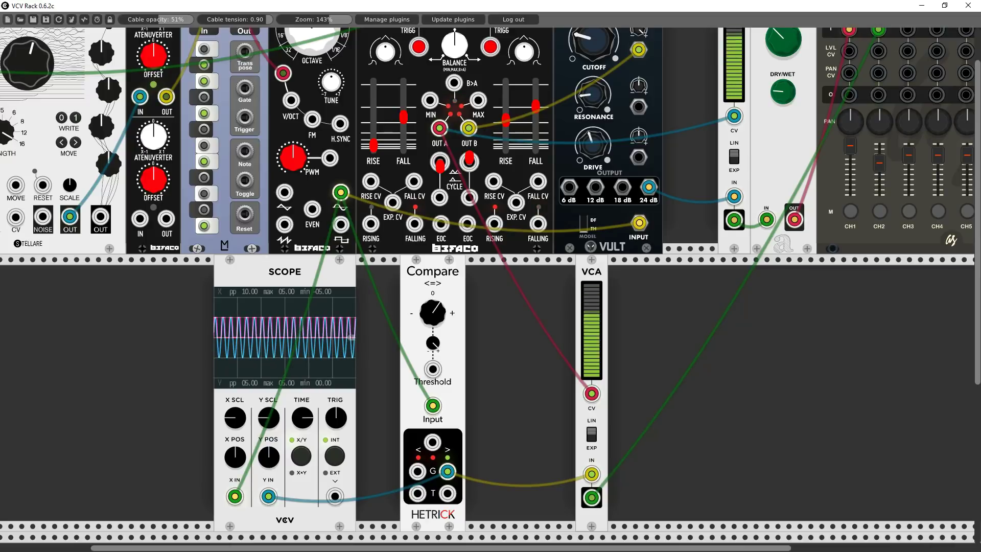
Insert a duplicate of the Lateralus filter between the lower VCA and mixer channel 2, with Rampage OUT B patched to its cutoff CV
right_click(625, 106)
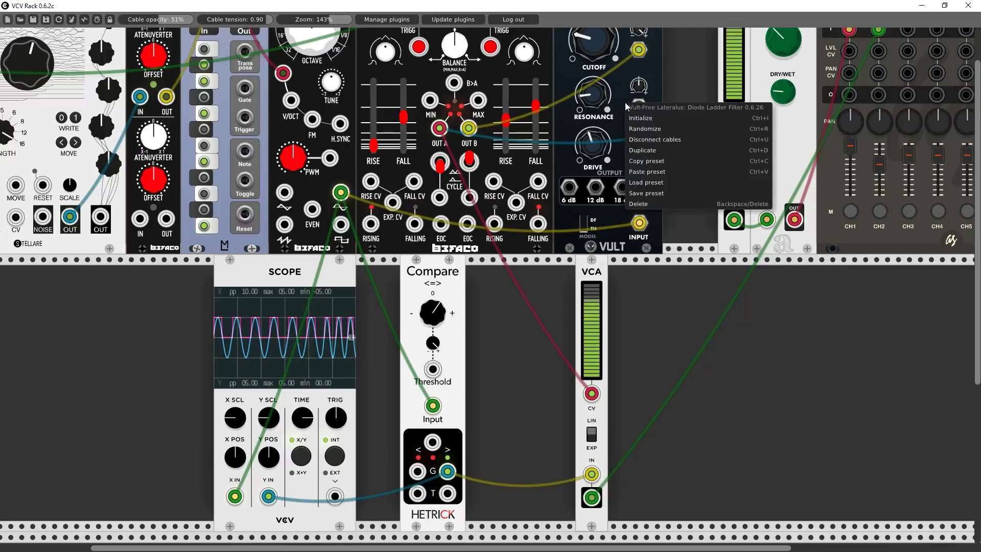
left_click(643, 150)
left_click_drag(591, 497, 702, 464)
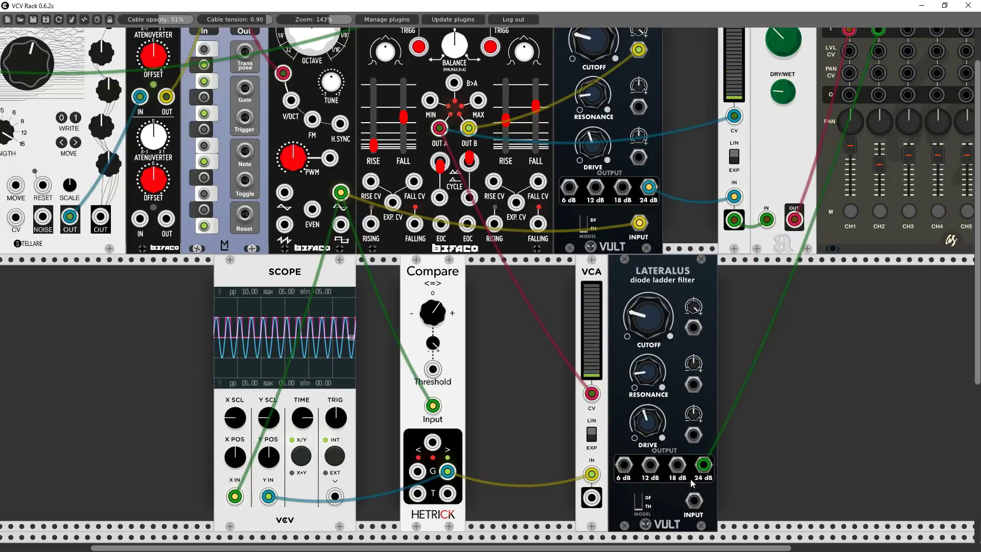
left_click_drag(692, 500, 592, 496)
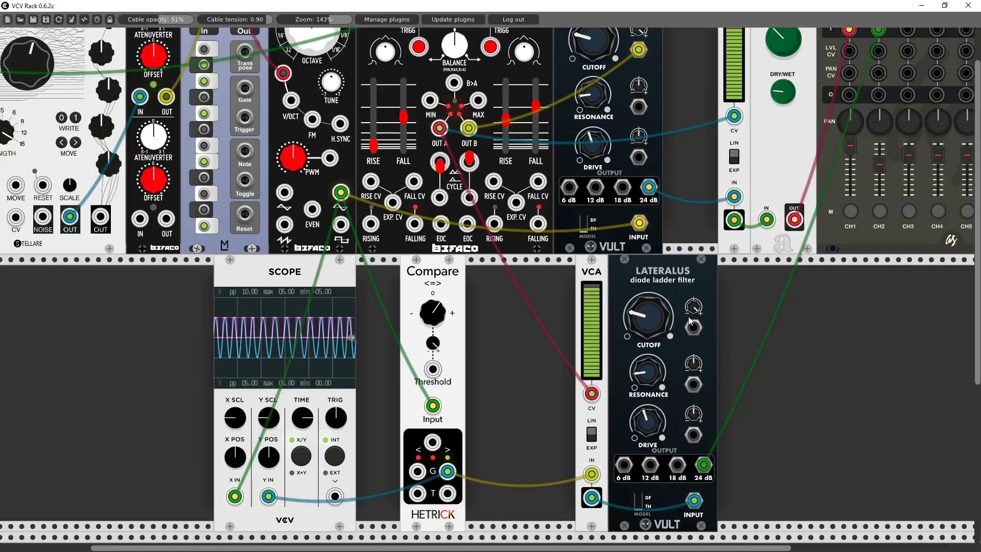
left_click_drag(694, 329, 469, 128)
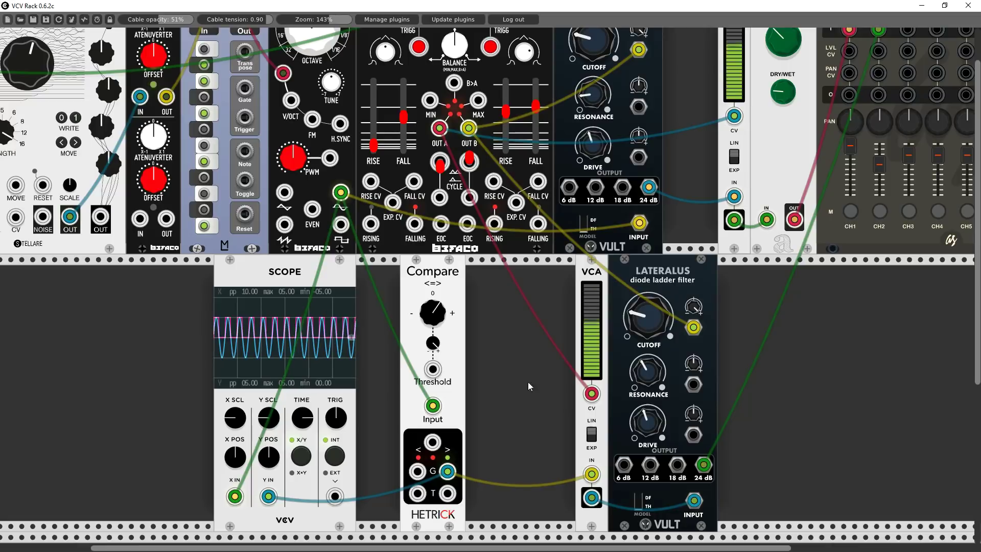
Add a Fundamental LFO-1 module between the Compare module and the lower VCA
right_click(509, 372)
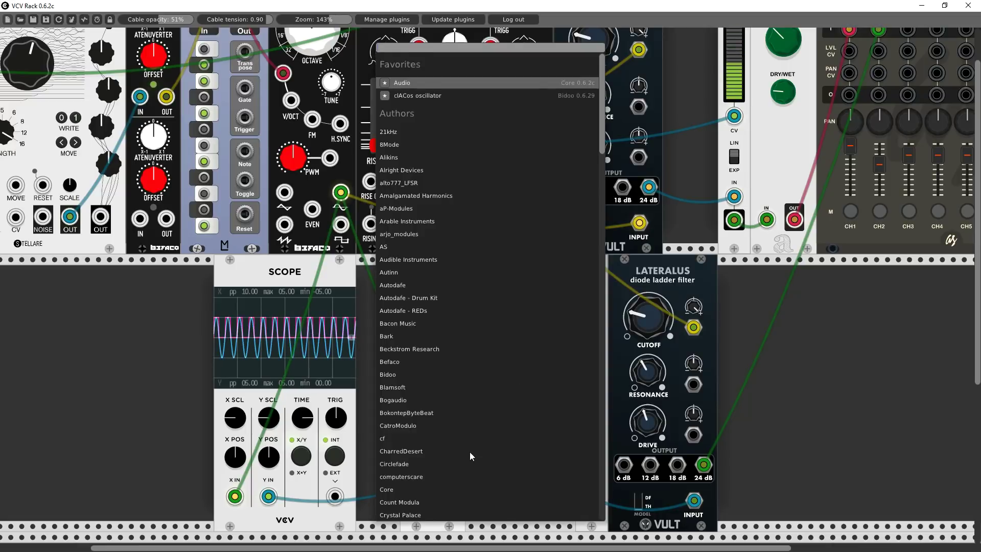
scroll(469, 452, "down", 5)
scroll(398, 485, "down", 1)
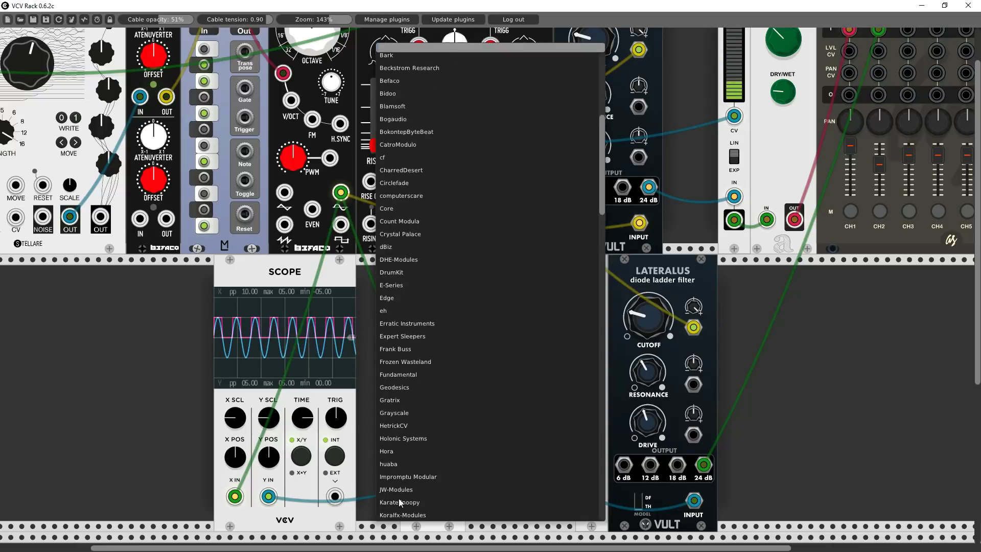
left_click(390, 373)
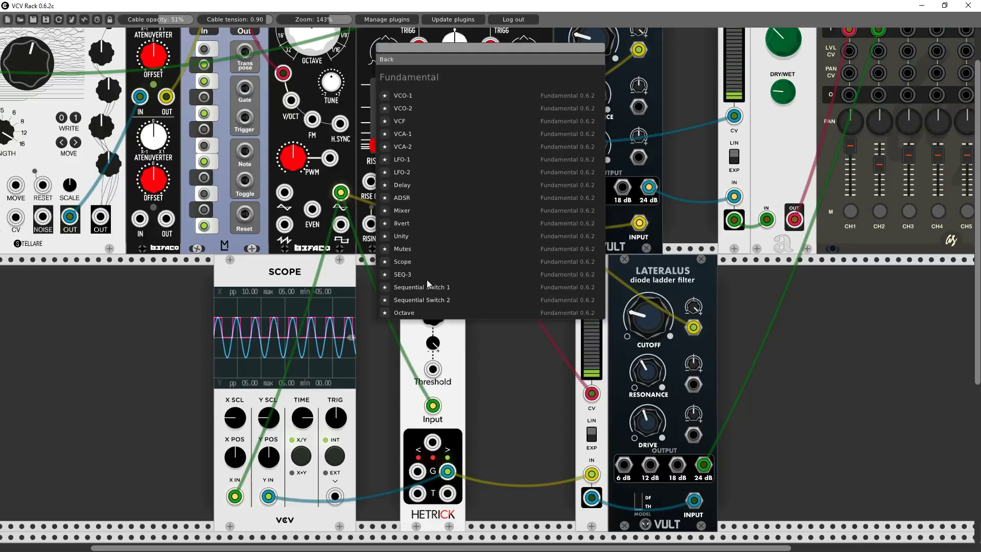
left_click(409, 159)
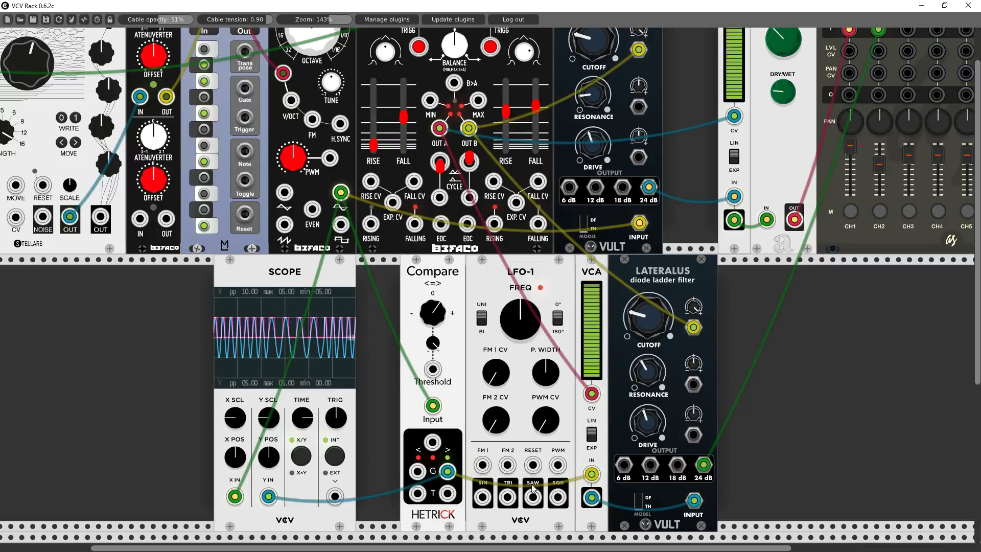
Patch the LFO-1's triangle output to the lower Lateralus filter's resonance CV and lower the LFO frequency
left_click_drag(507, 496, 693, 384)
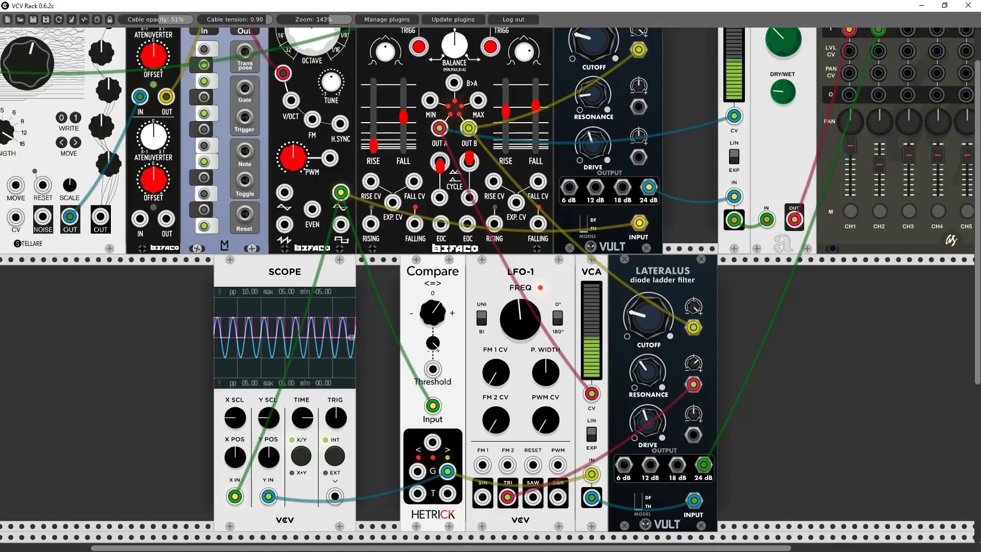
mouse_move(528, 332)
left_mouse_down()
mouse_move(528, 347)
mouse_move(522, 329)
left_mouse_up()
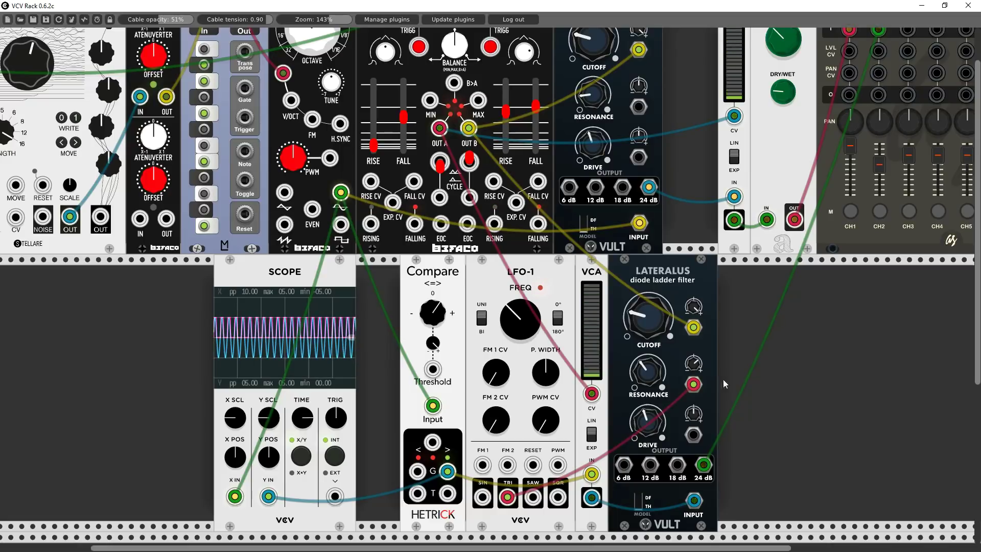
Mute mixer channel 2 and unmute it again to compare the mix without and with the comparator voice
scroll(770, 400, "up", 2)
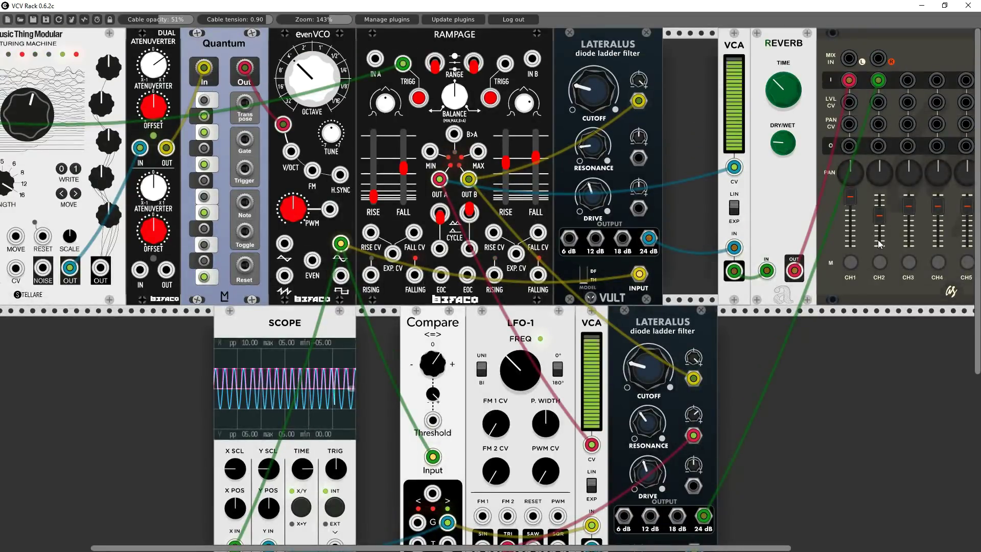
left_click(882, 264)
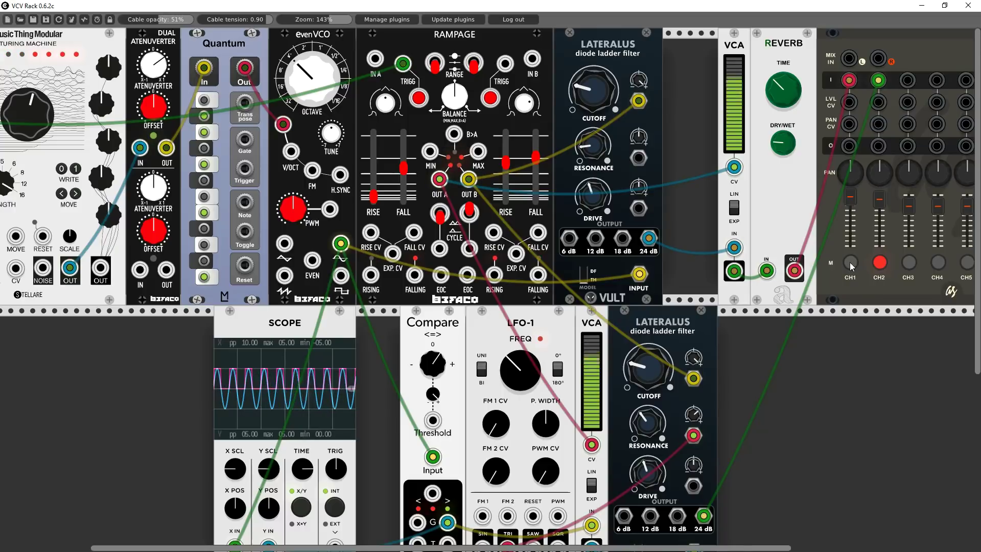
left_click(880, 263)
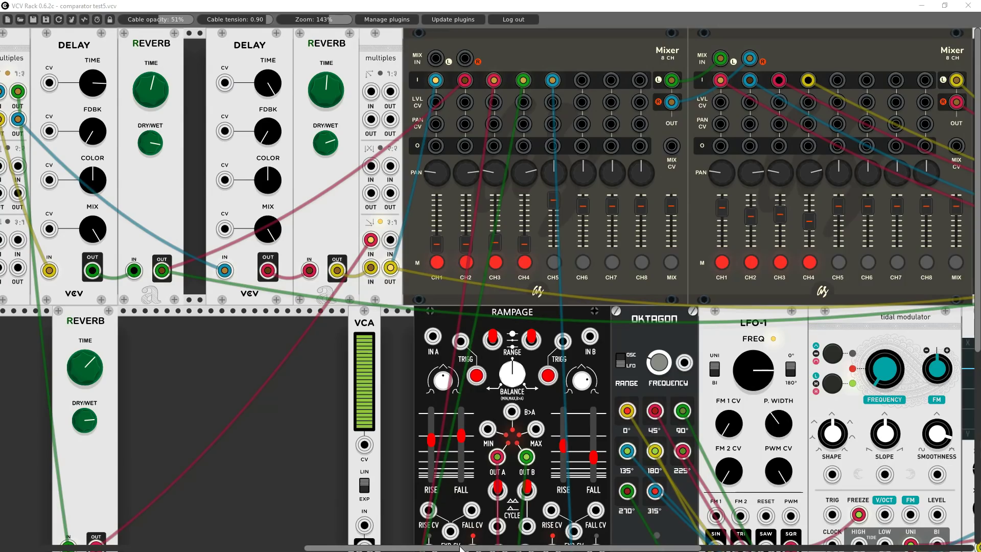
Examine the modules of the comparator test5 patch, including the identity of the Ladrone module
left_click_drag(461, 548, 155, 548)
scroll(471, 449, "right", 10)
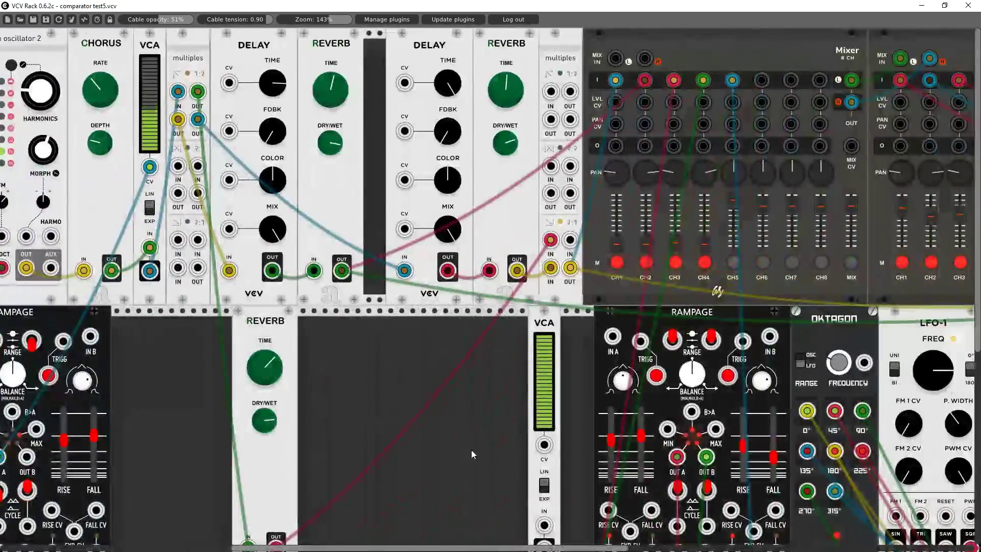
scroll(471, 449, "down", 5)
scroll(500, 509, "right", 8)
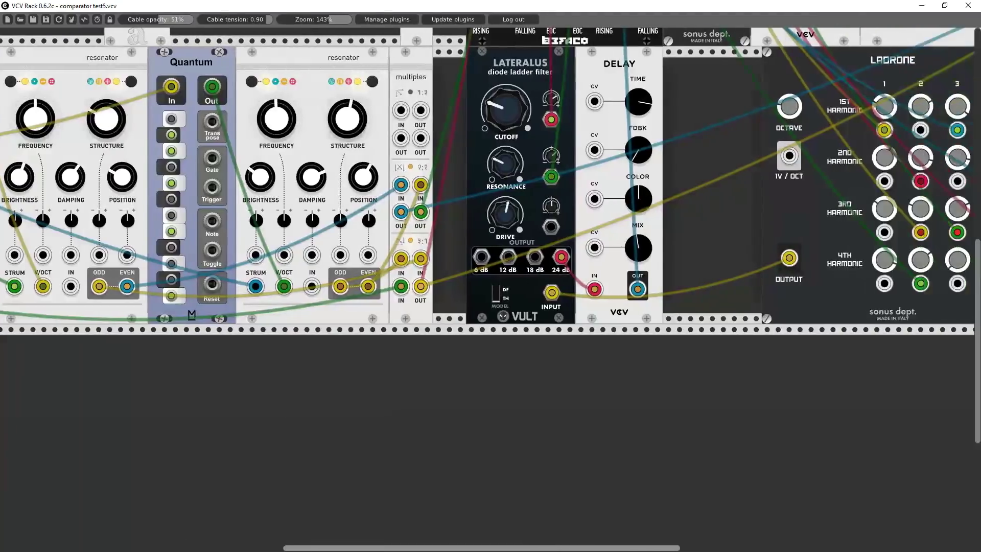
scroll(499, 513, "up", 3)
right_click(694, 164)
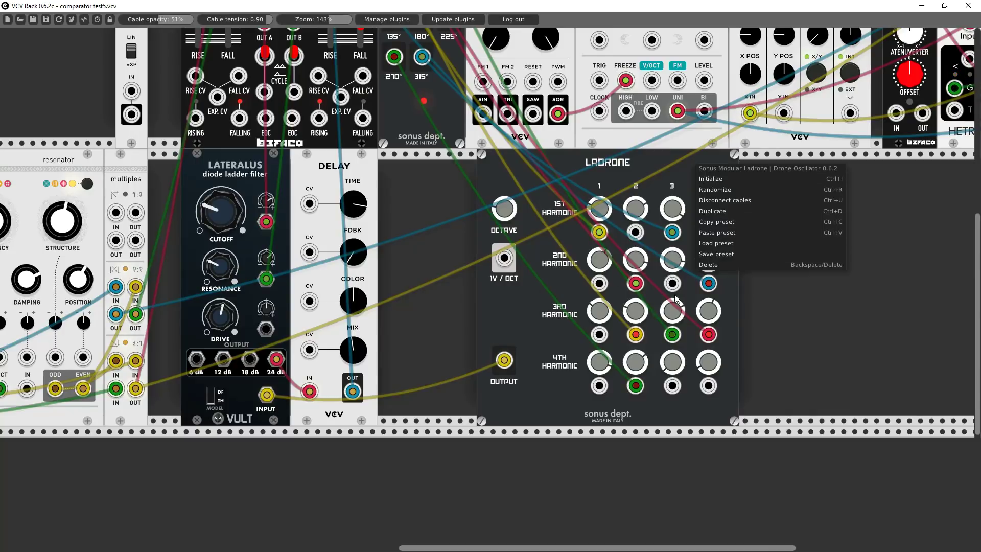
left_click(779, 322)
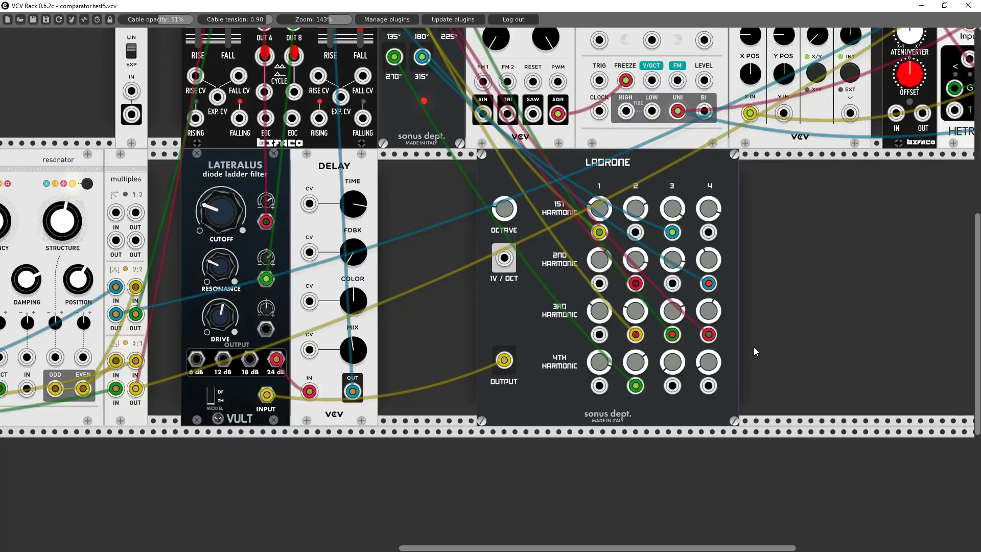
Unmute channels 1 to 4 on the first mixer and pull the faders of channels 1 and 2 down
left_click_drag(617, 549, 218, 549)
scroll(747, 365, "up", 10)
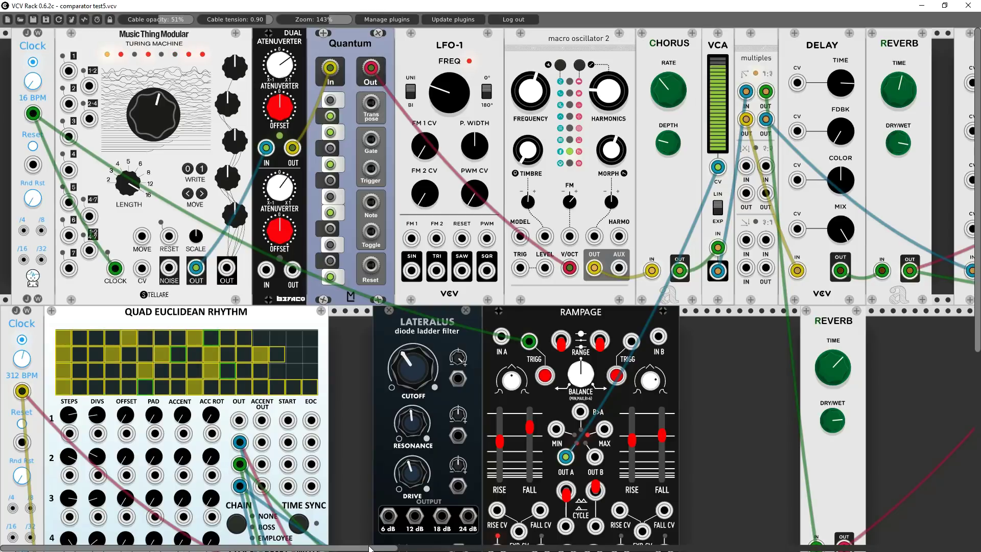
scroll(487, 290, "right", 5)
scroll(490, 289, "right", 5)
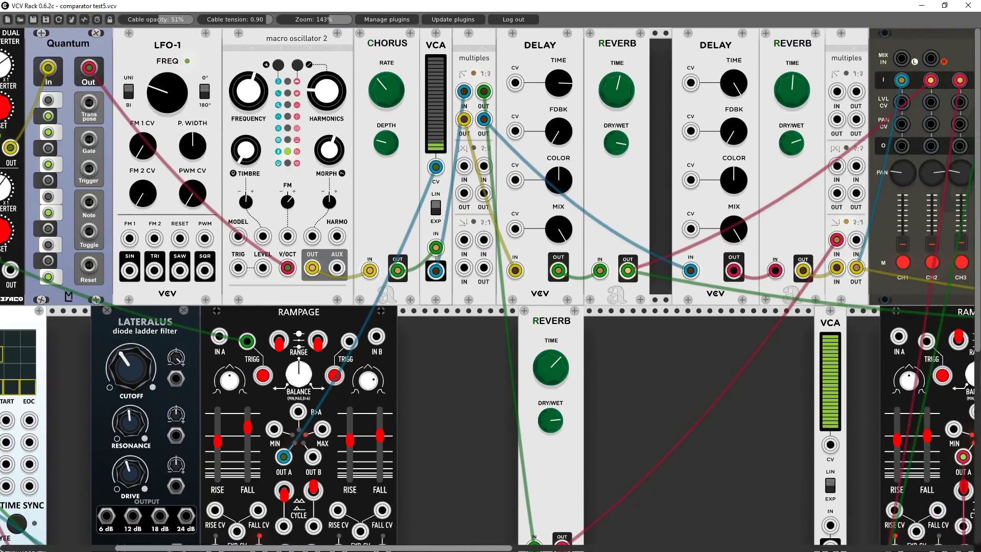
scroll(319, 477, "right", 1)
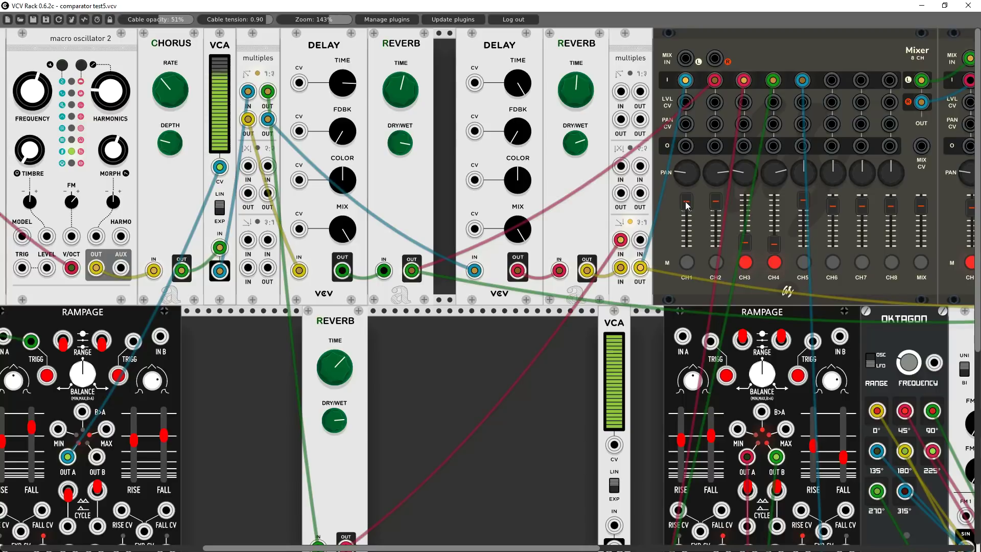
left_click_drag(687, 206, 686, 245)
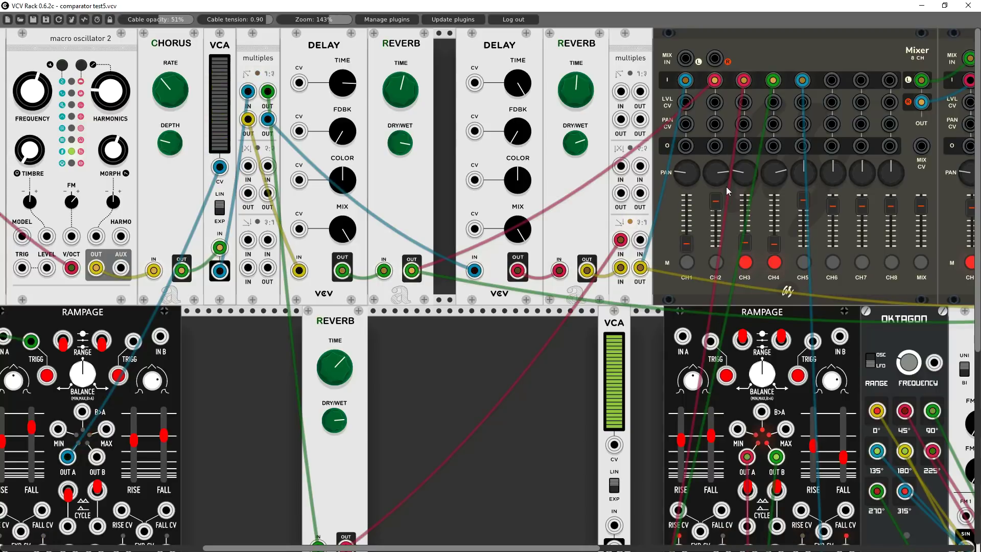
left_click_drag(726, 188, 726, 233)
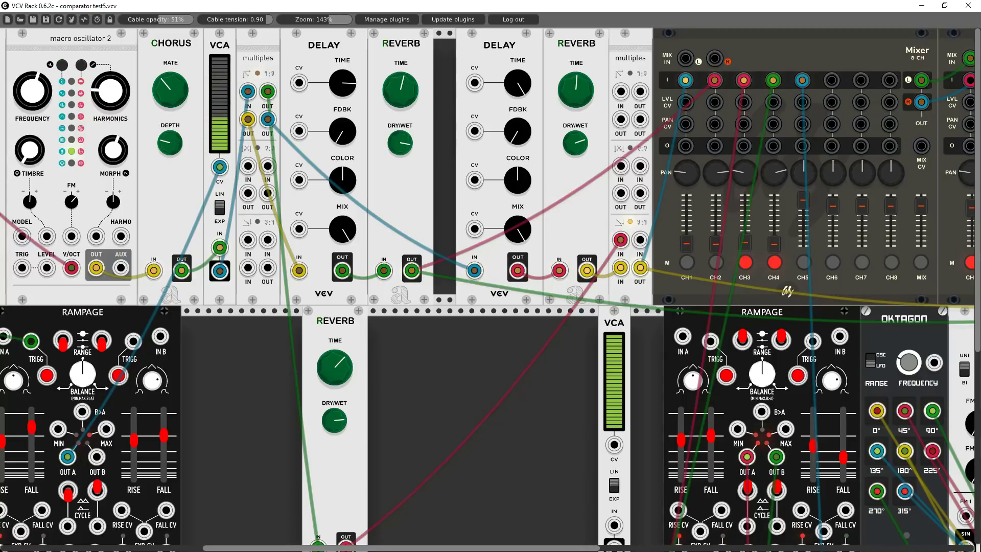
left_click(744, 262)
left_click(774, 262)
Examine how the Quad Euclidean Rhythm, Turing Machine and S&H 8 drive the Quantum quantizers and resonators
scroll(442, 451, "down", 10)
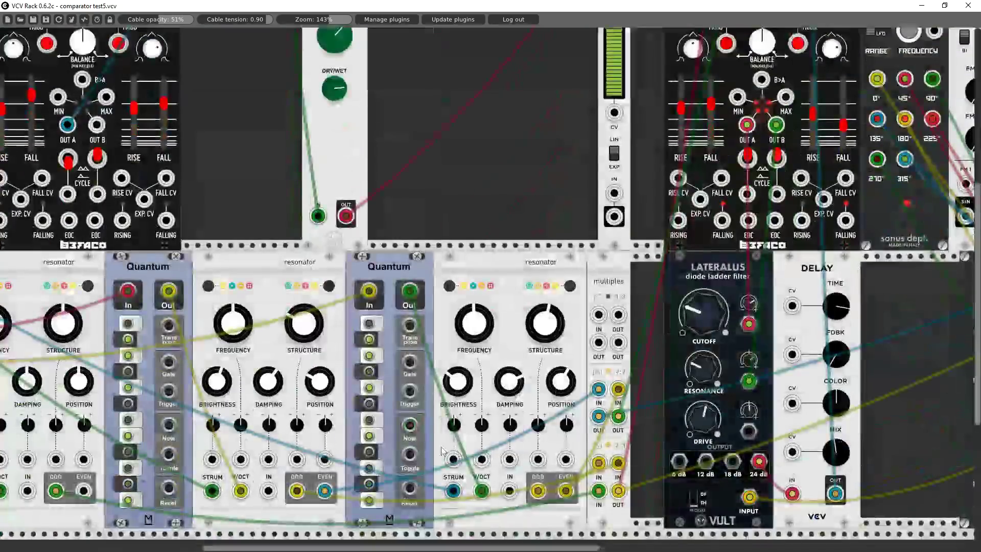
left_click_drag(401, 547, 273, 547)
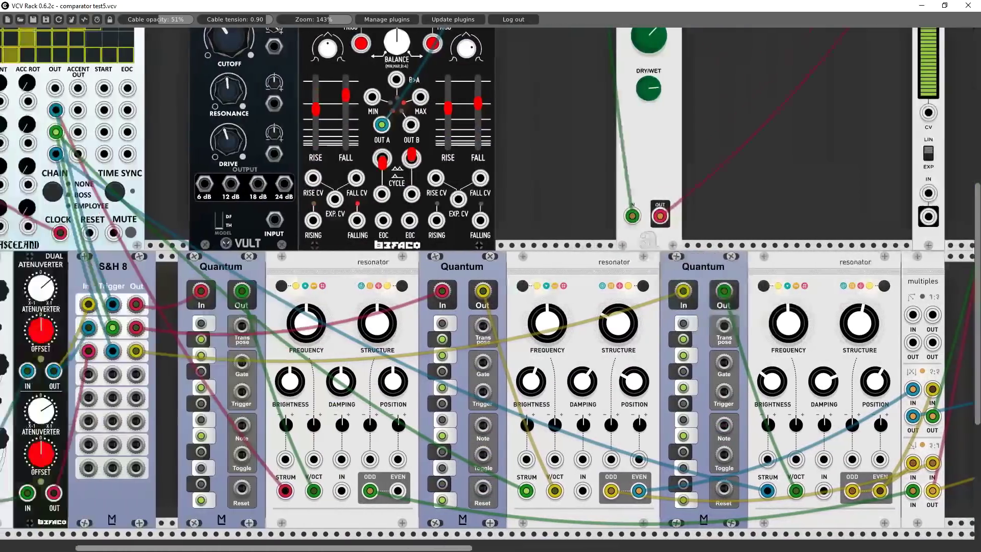
scroll(231, 155, "up", 4)
scroll(231, 155, "left", 5)
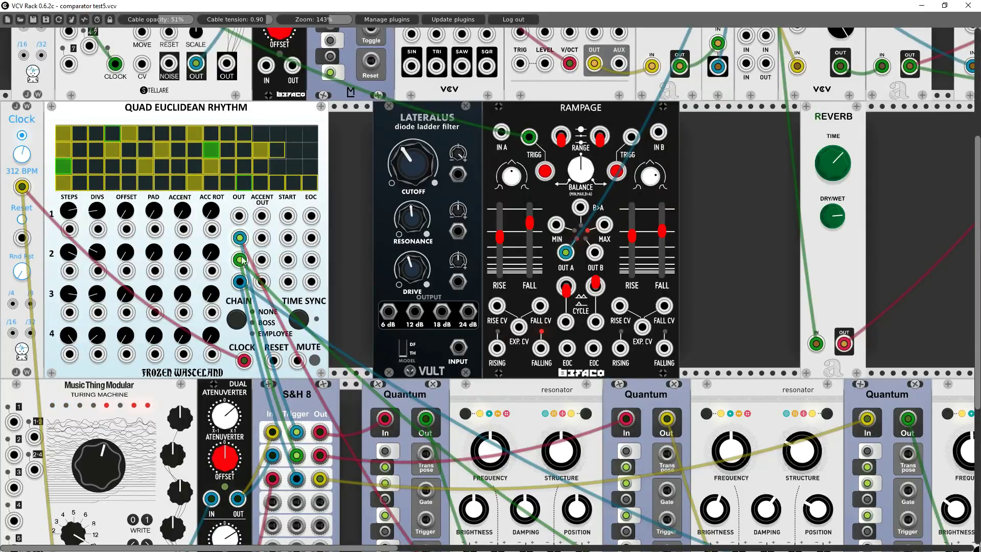
scroll(350, 443, "down", 6)
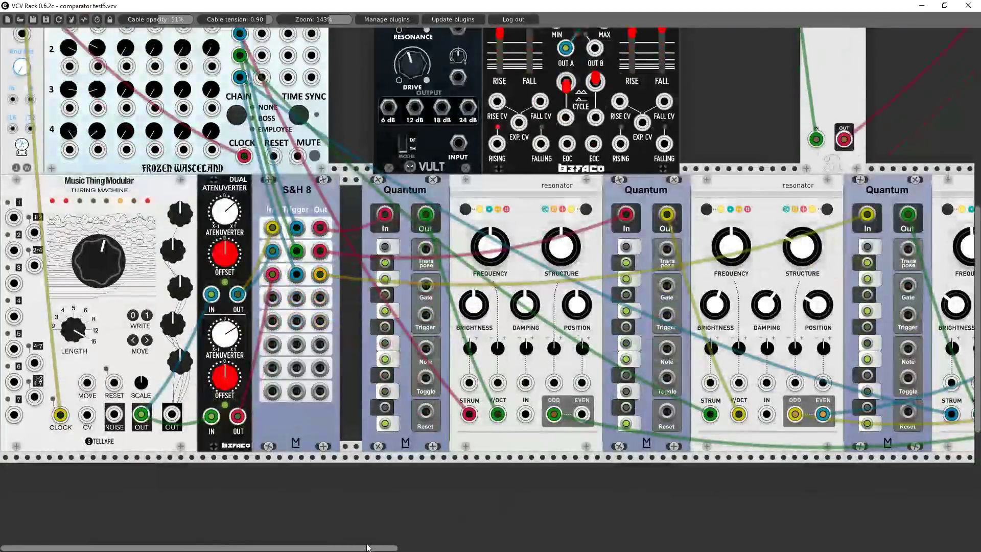
left_click_drag(368, 547, 416, 543)
Raise the faders of channels 1 to 4 on the first mixer, starting with channels 3 and 4
scroll(417, 543, "up", 8)
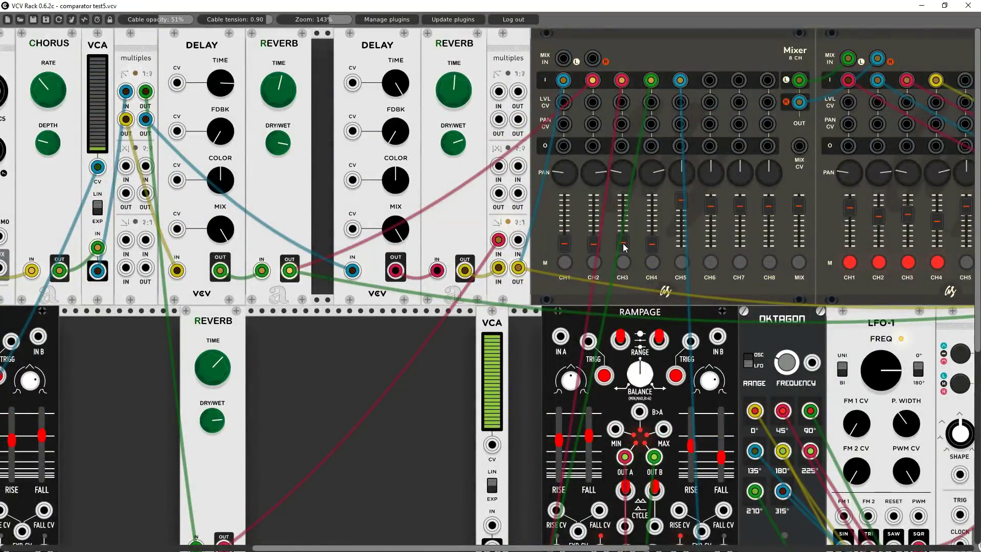
left_click_drag(623, 244, 623, 217)
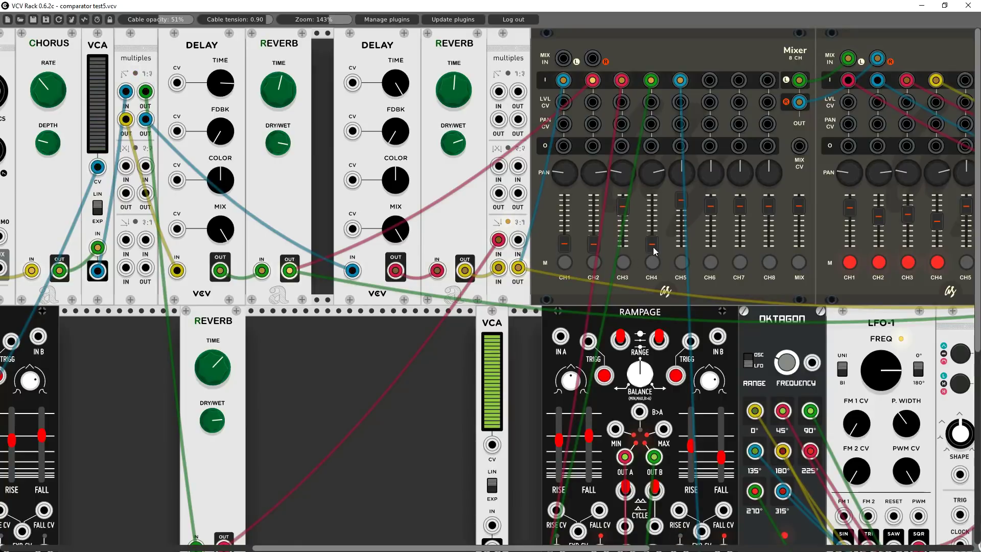
left_click_drag(652, 230, 652, 211)
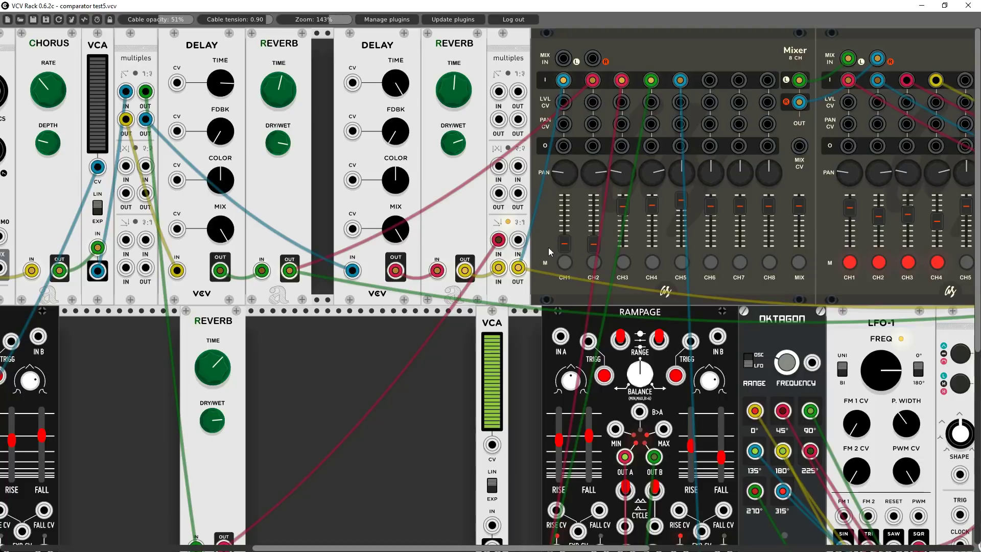
left_click_drag(564, 244, 564, 203)
left_click_drag(598, 248, 598, 205)
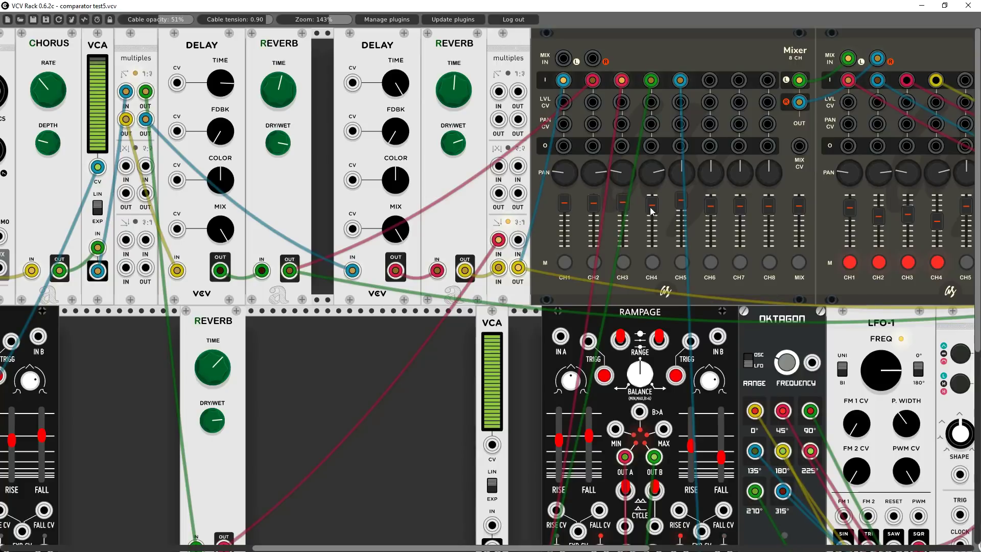
Mute channels 1 to 4 on the first mixer
left_click(652, 263)
left_click(624, 263)
left_click(595, 262)
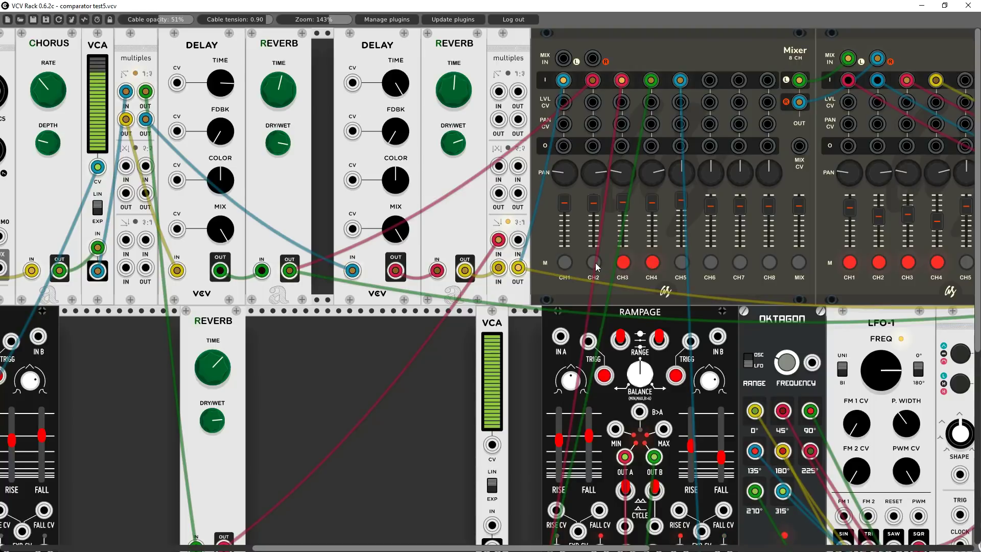
left_click(567, 263)
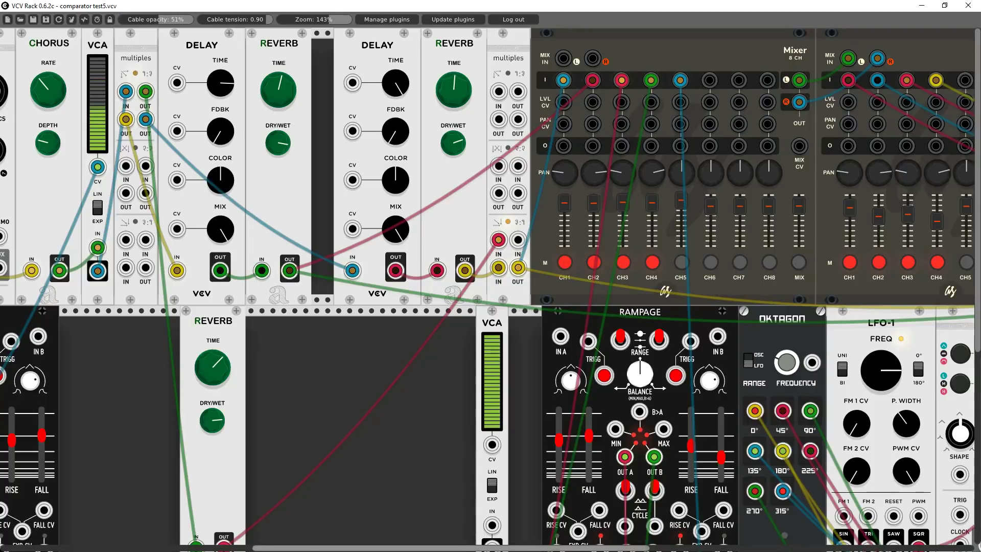
Unmute channels 1 and 2 on the second mixer and raise their faders
scroll(490, 290, "right", 10)
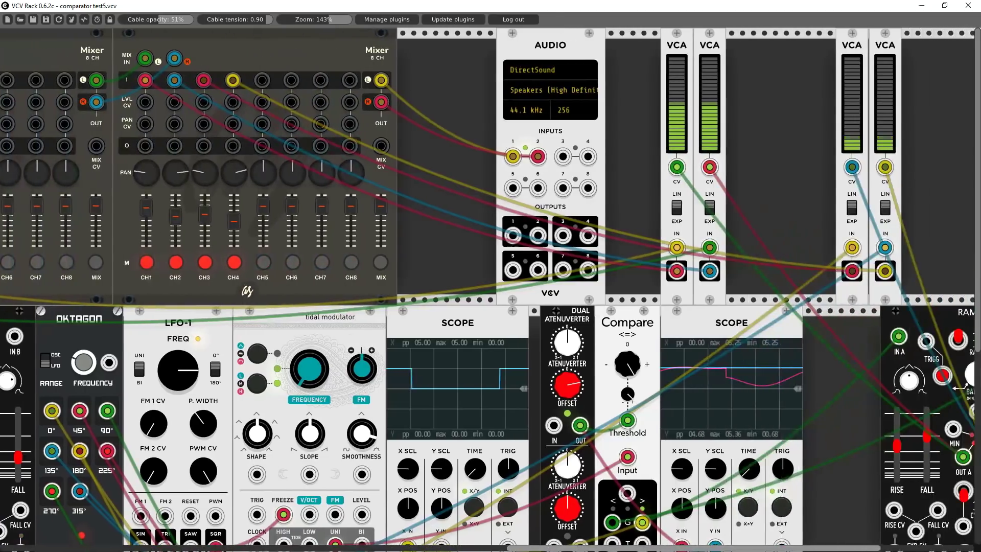
scroll(106, 402, "right", 3)
scroll(106, 402, "down", 2)
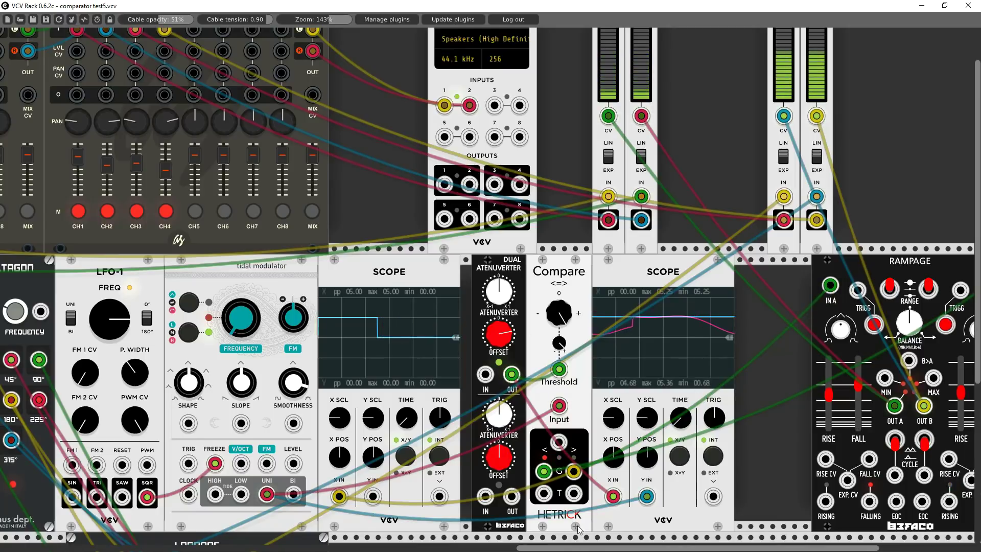
left_click_drag(517, 548, 462, 548)
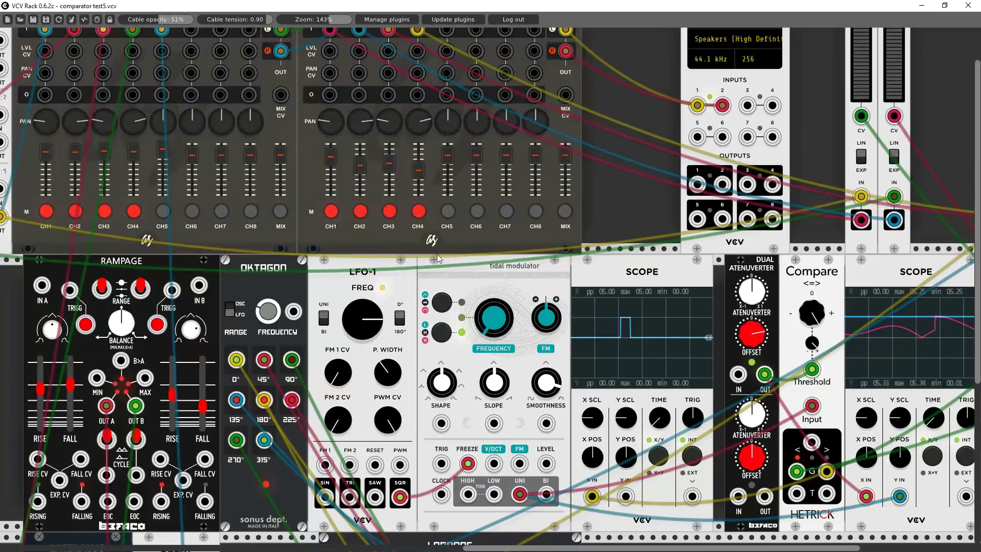
left_click(330, 210)
left_click(360, 211)
left_click_drag(359, 165, 331, 148)
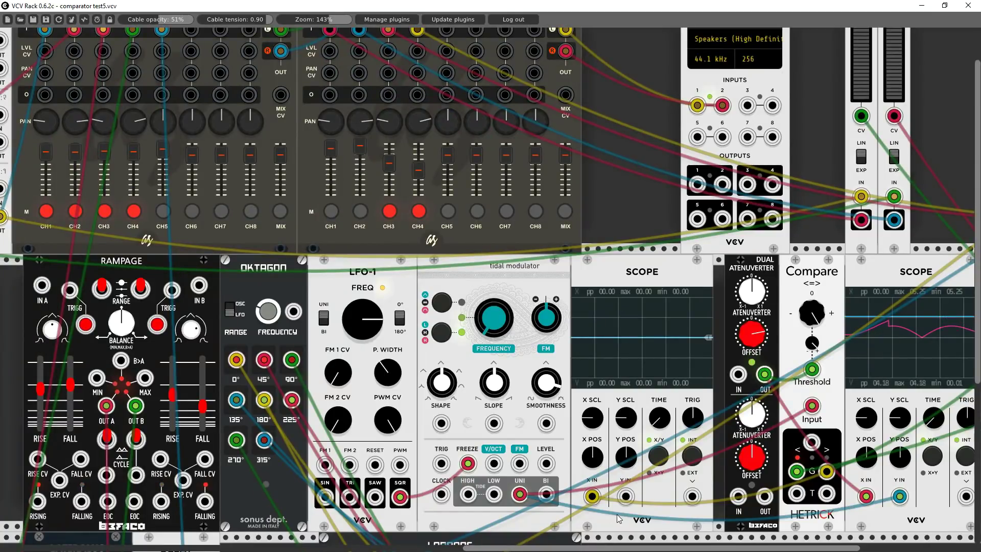
Patch the Compare's < gate output to the left Scope's Y IN and fine-tune the upper attenuverter offset feeding the threshold
scroll(490, 286, "right", 3)
scroll(445, 383, "right", 6)
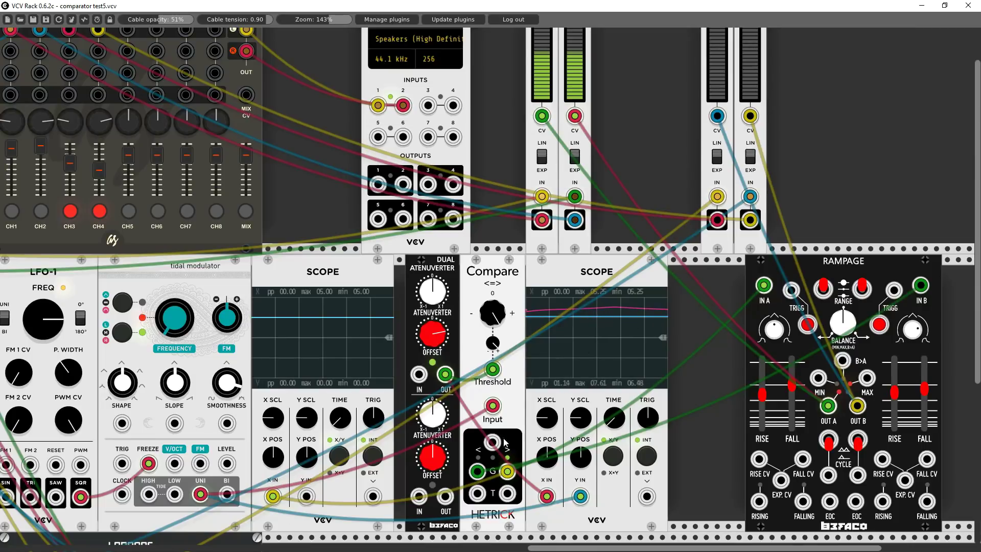
left_click_drag(302, 497, 477, 471)
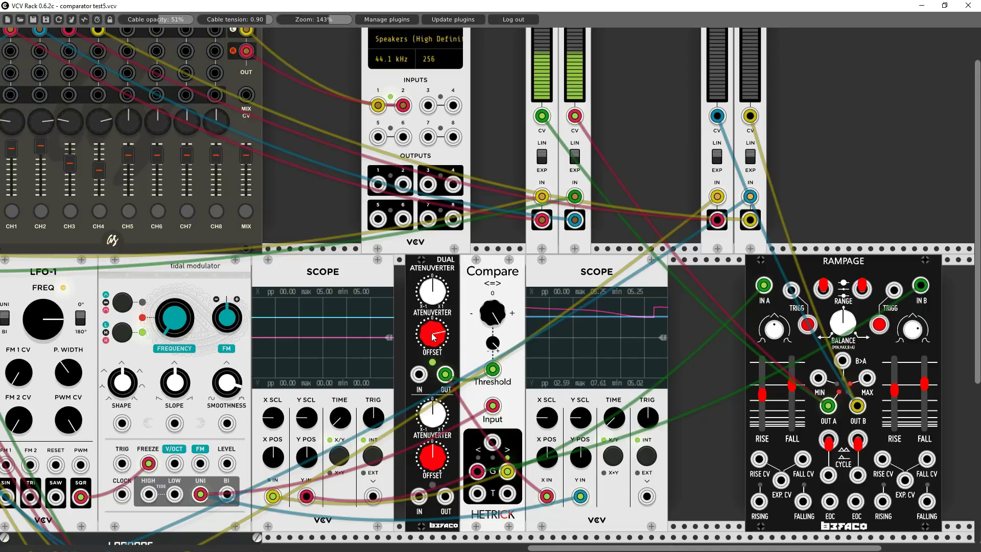
left_click_drag(433, 337, 432, 333)
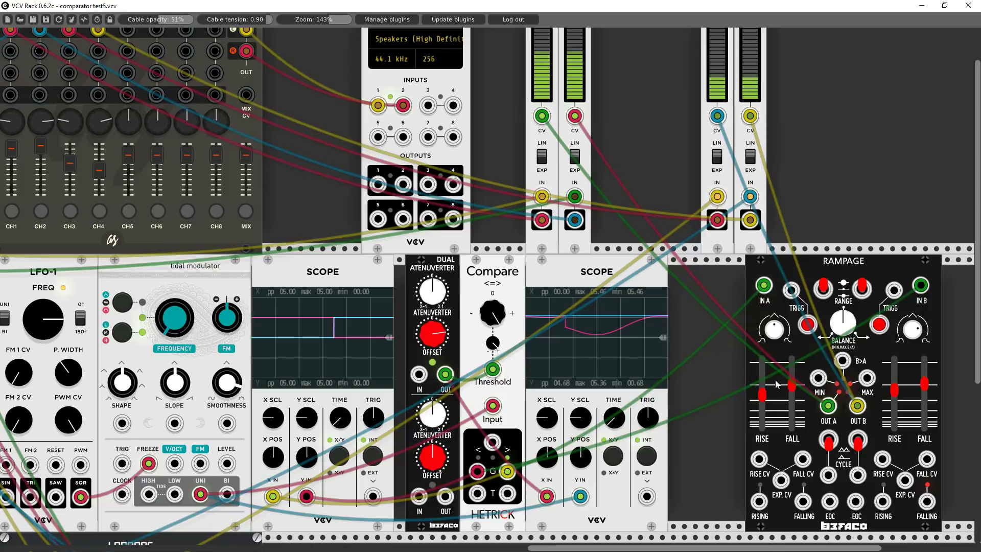
Adjust the rise and fall sliders of channel A on the Rampage fed by the Compare gates
left_click_drag(762, 394, 762, 406)
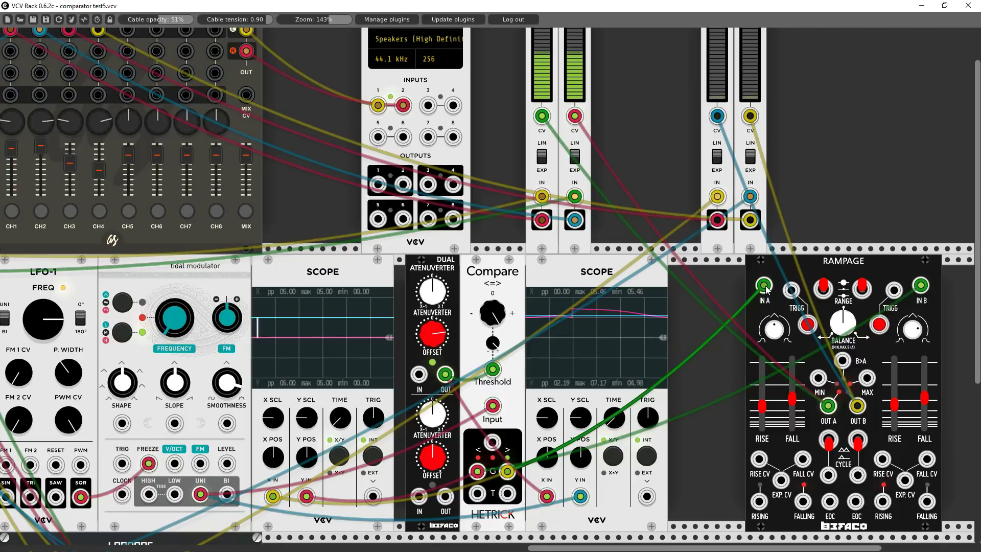
left_click_drag(762, 421, 763, 410)
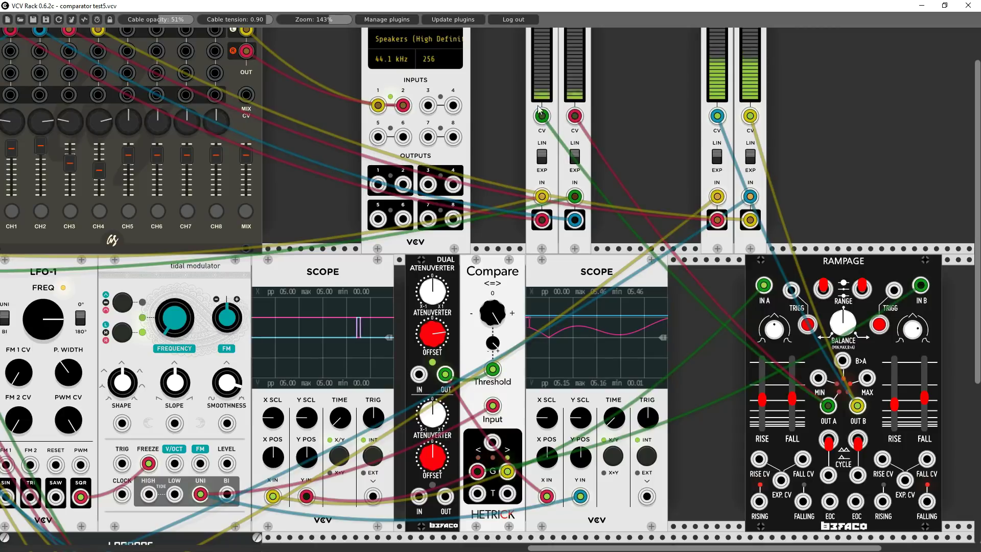
scroll(646, 196, "up", 2)
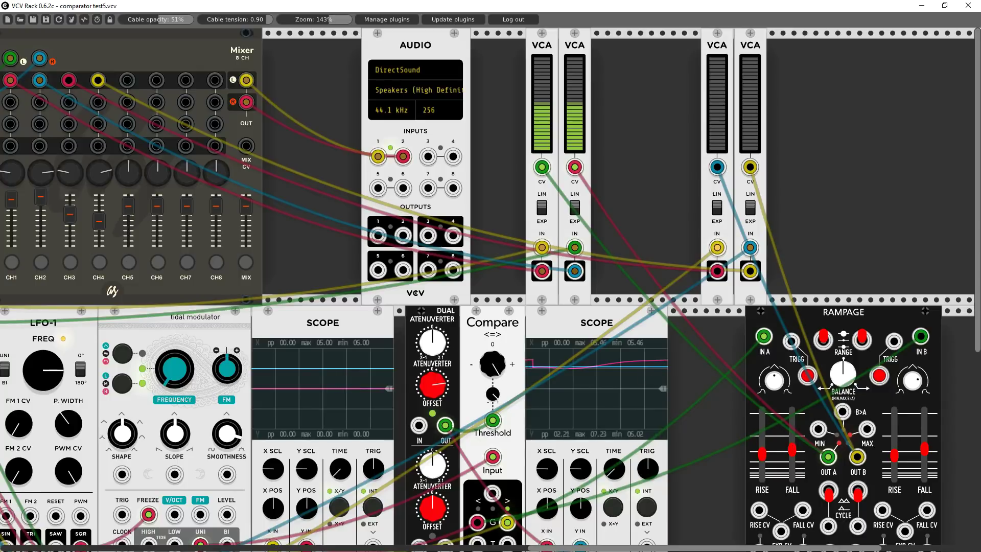
left_click_drag(792, 449, 791, 437)
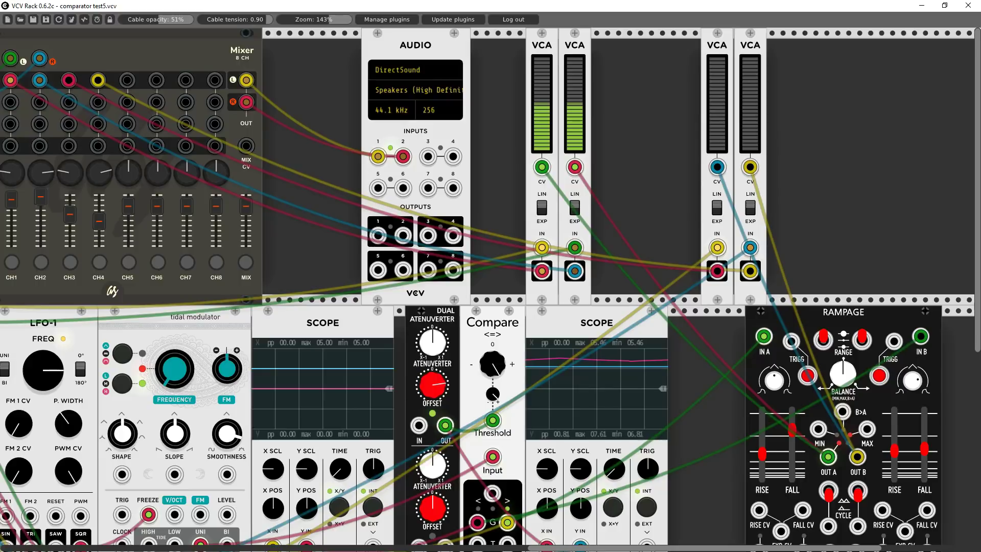
Lower the rise slider and raise the fall slider of channel B on the Rampage fed by the Compare gates
left_click_drag(924, 443, 924, 427)
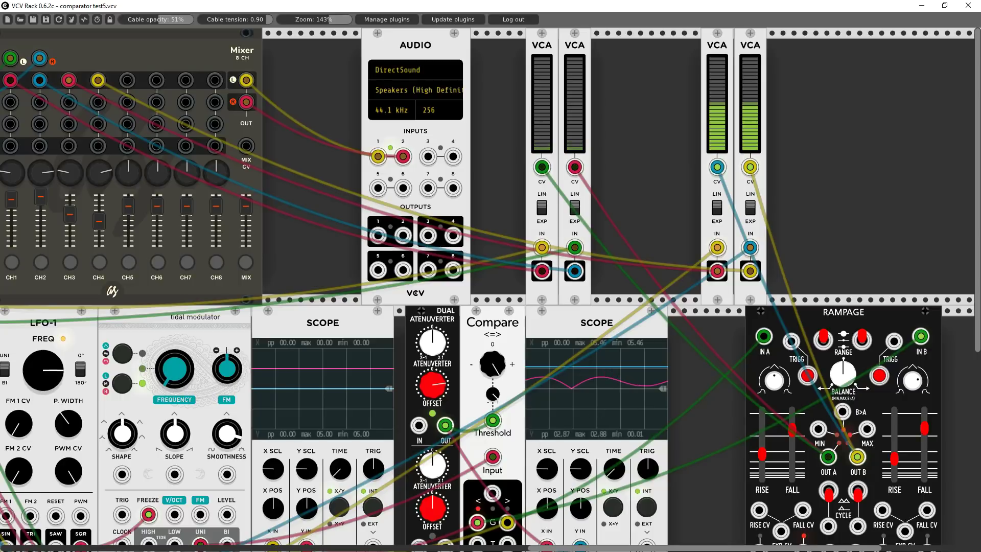
key("XF86AudioRaiseVolume")
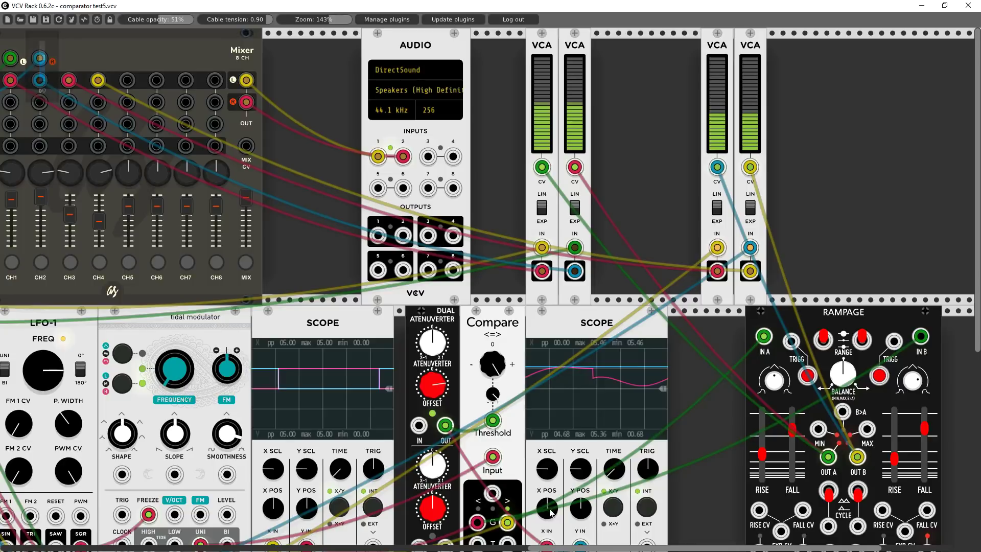
Fine-tune the upper attenuverter offset that feeds the Compare's threshold to shift the balance between the crossfaded voices
scroll(550, 512, "left", 5)
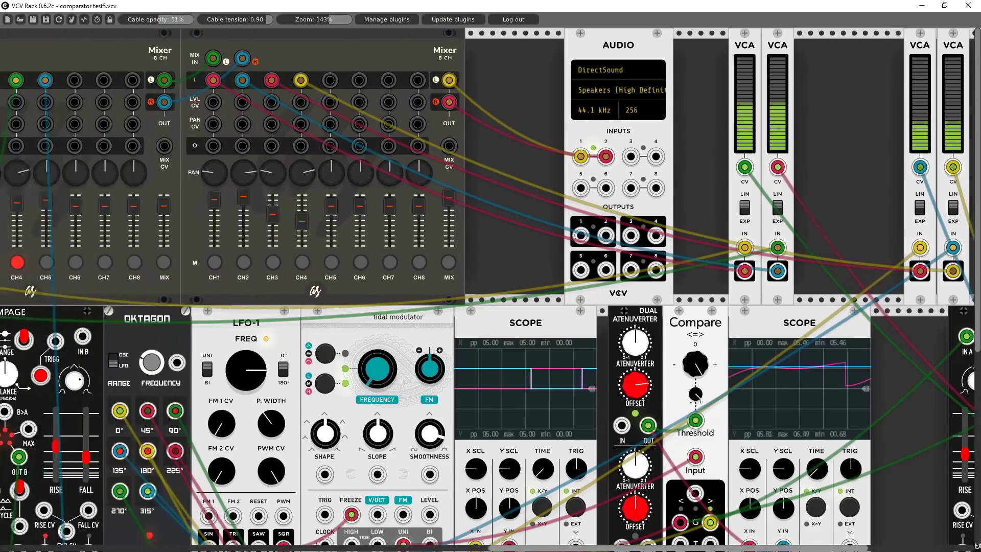
scroll(551, 512, "left", 3)
scroll(551, 512, "right", 8)
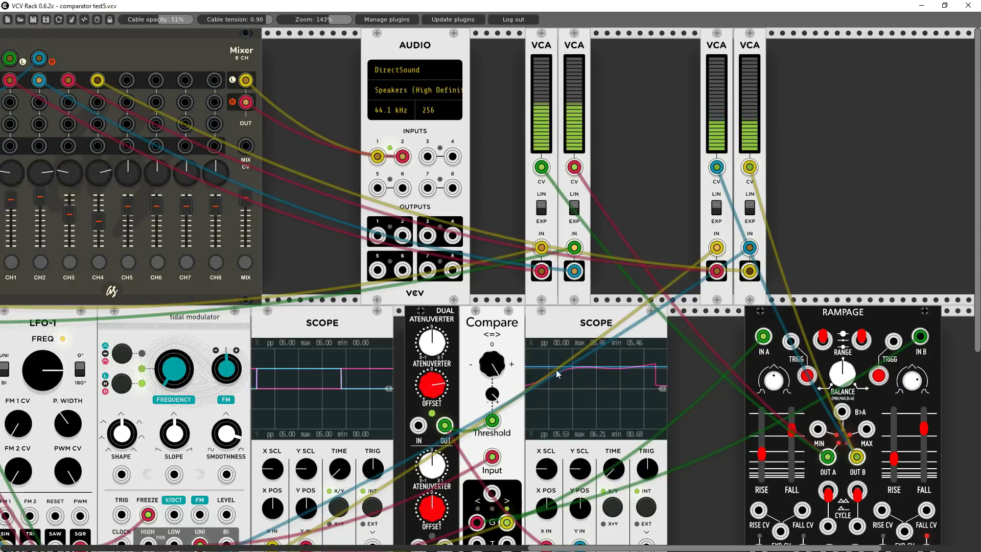
left_click_drag(438, 388, 438, 375)
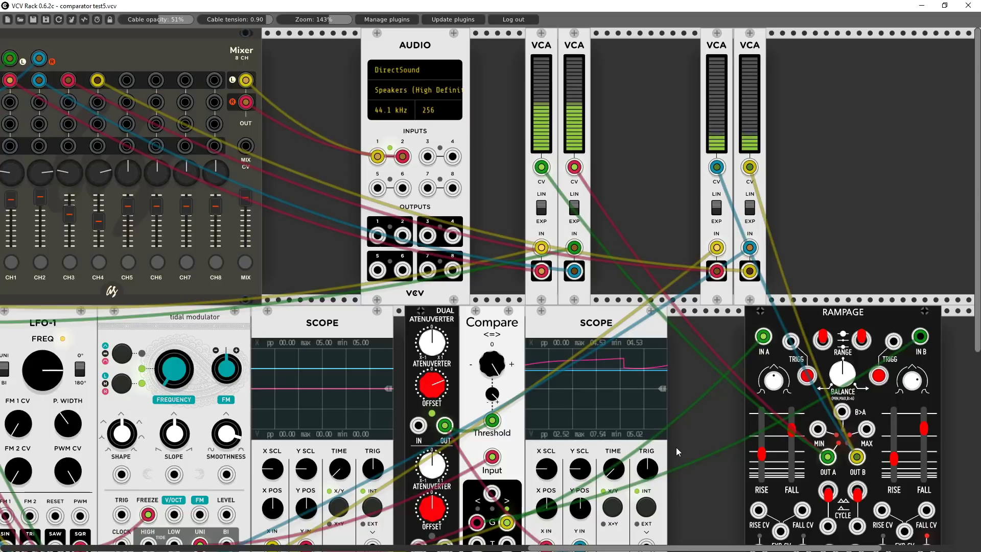
scroll(491, 346, "down", 3)
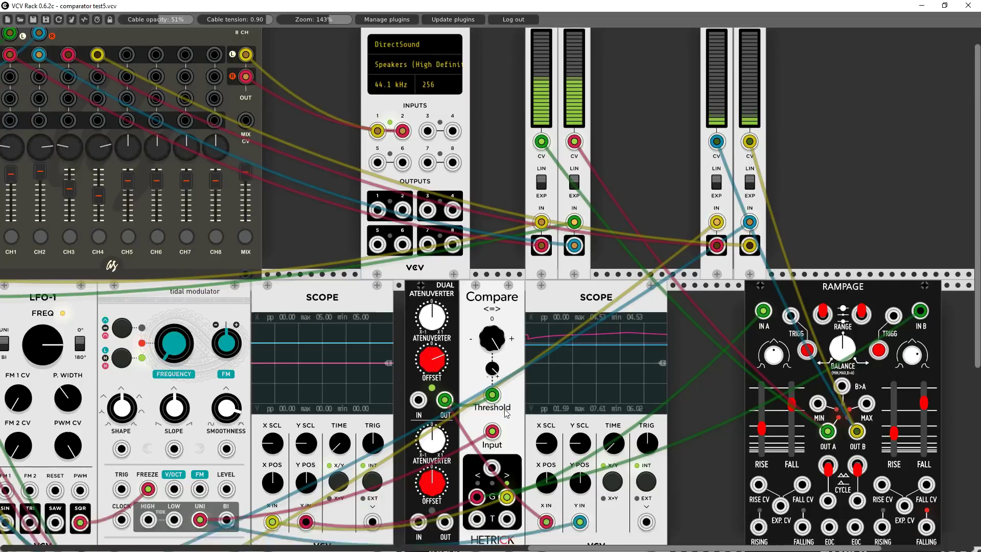